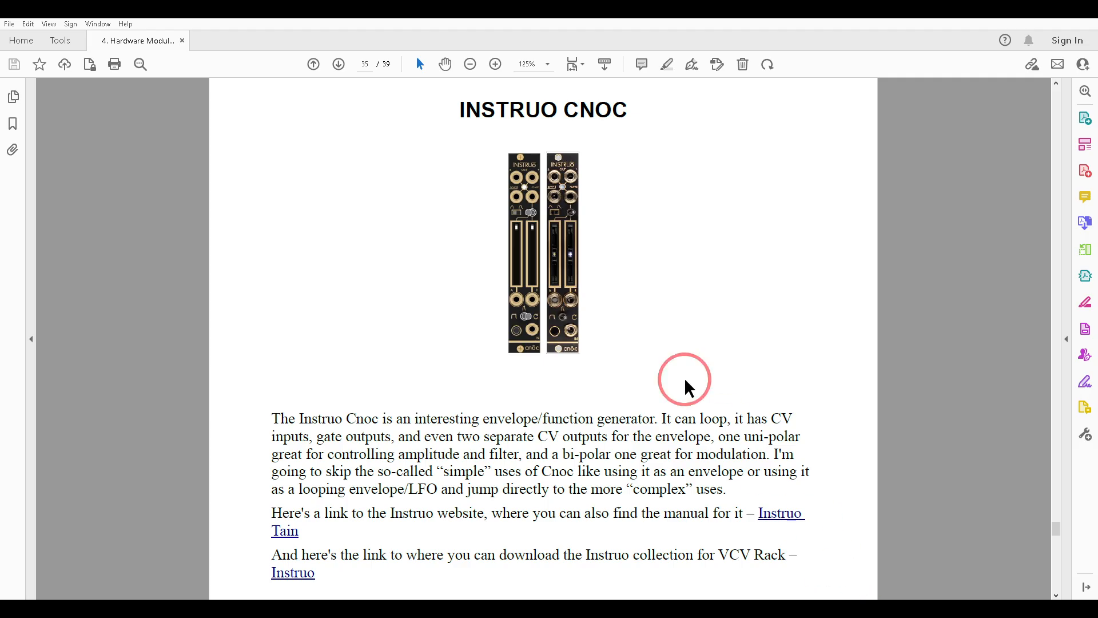
# Step: Read through the Cnoc section of the hardware modules PDF, from the module introduction to the slew limiter patch idea
pyautogui.scroll(-10, 652, 324)
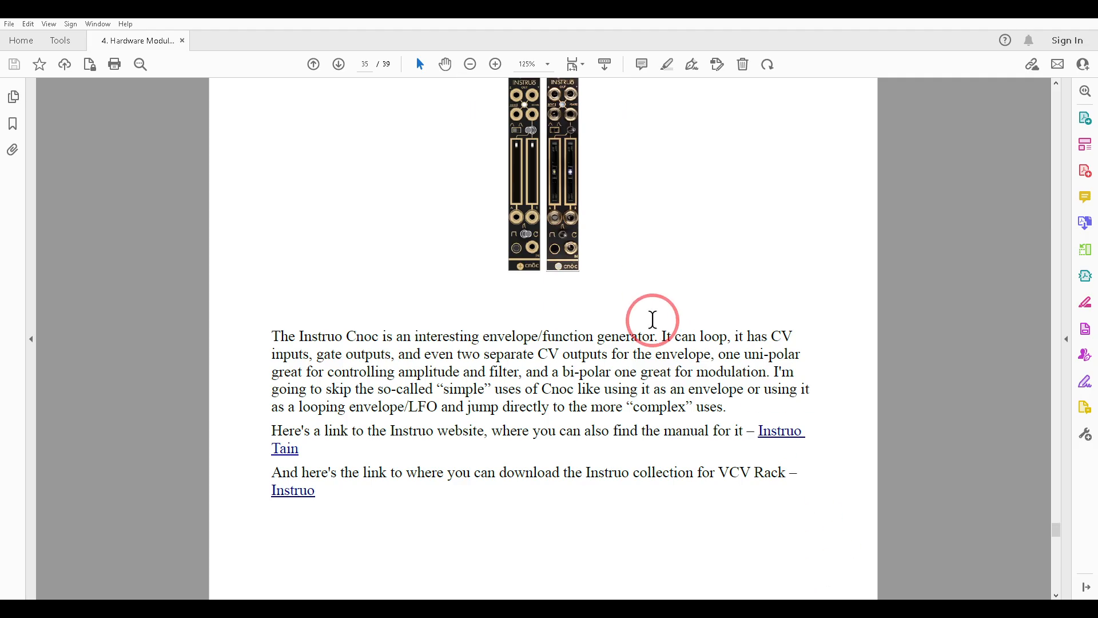
pyautogui.scroll(-10, 652, 326)
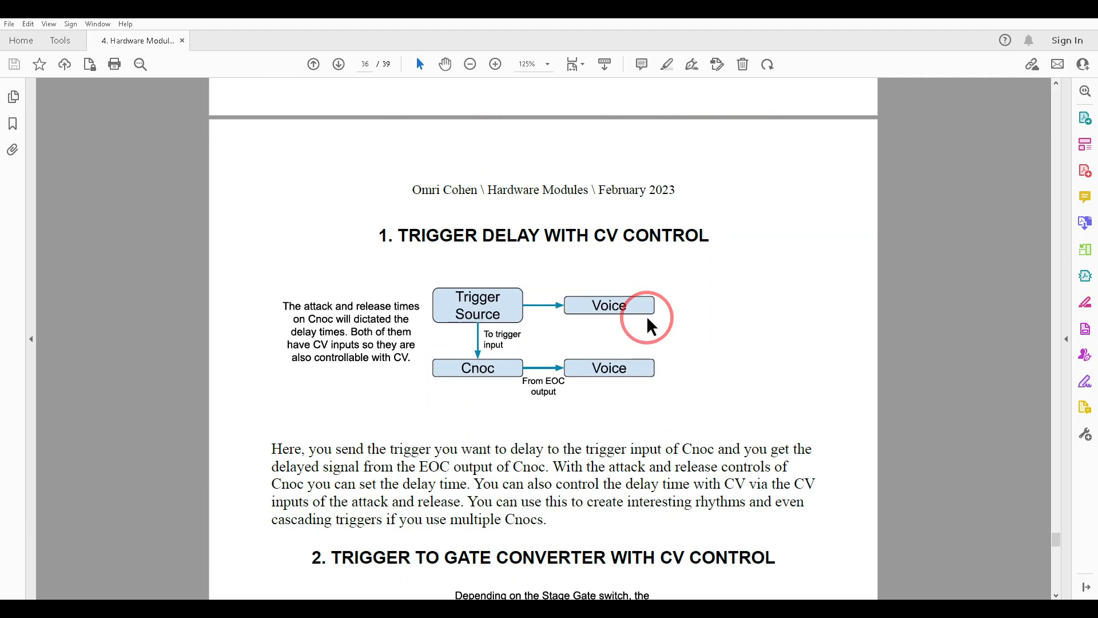
pyautogui.scroll(-4, 649, 320)
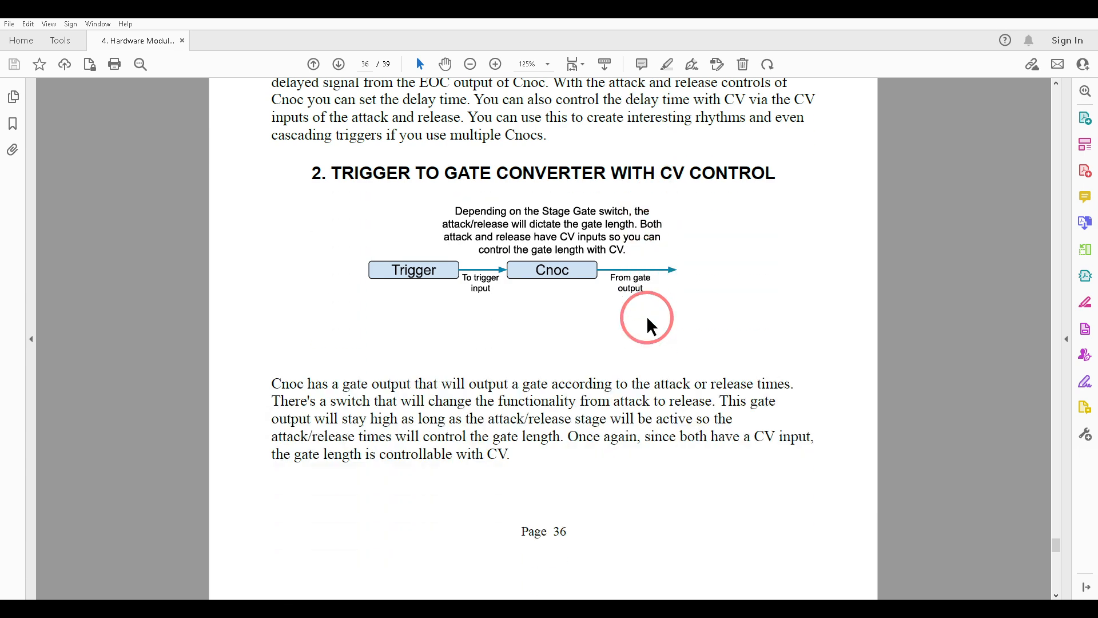
pyautogui.scroll(-8, 650, 326)
pyautogui.scroll(-10, 652, 325)
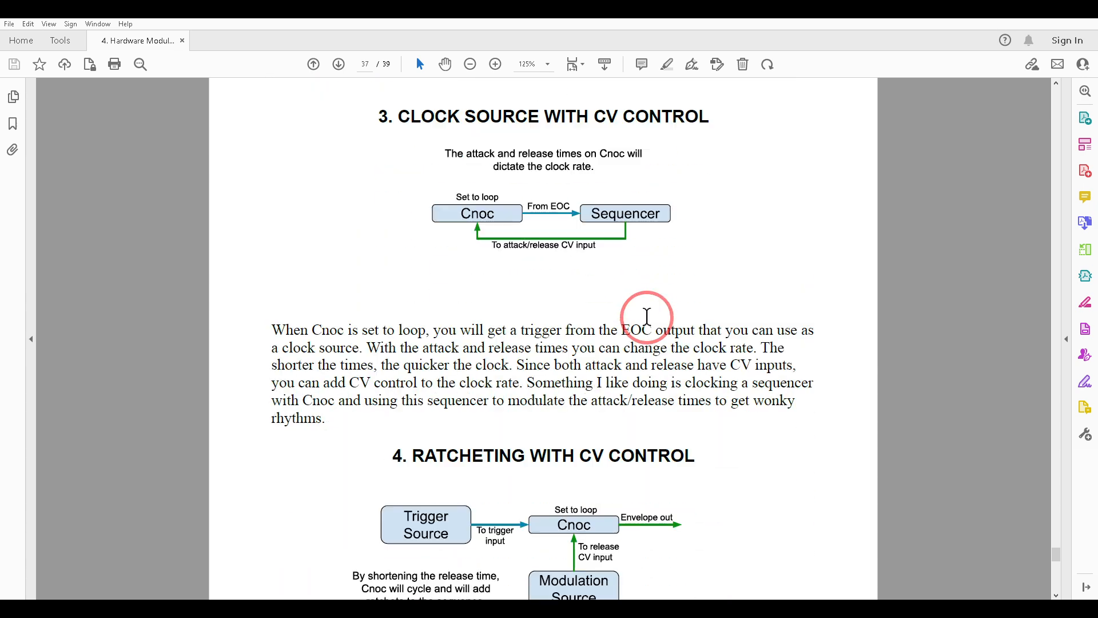
pyautogui.scroll(-10, 652, 326)
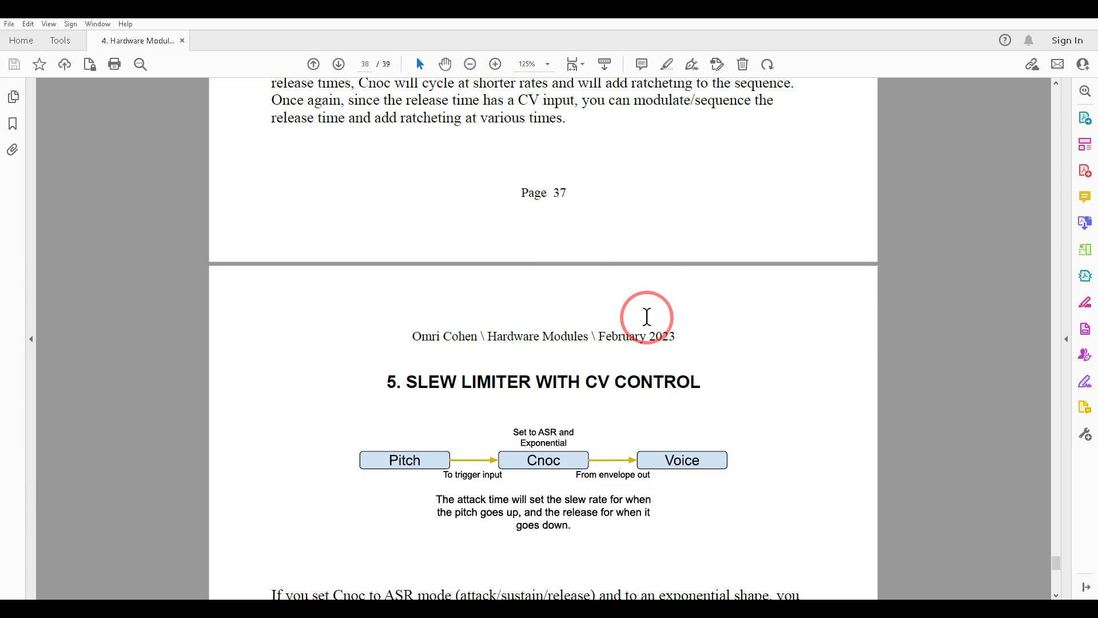
pyautogui.scroll(-3, 650, 326)
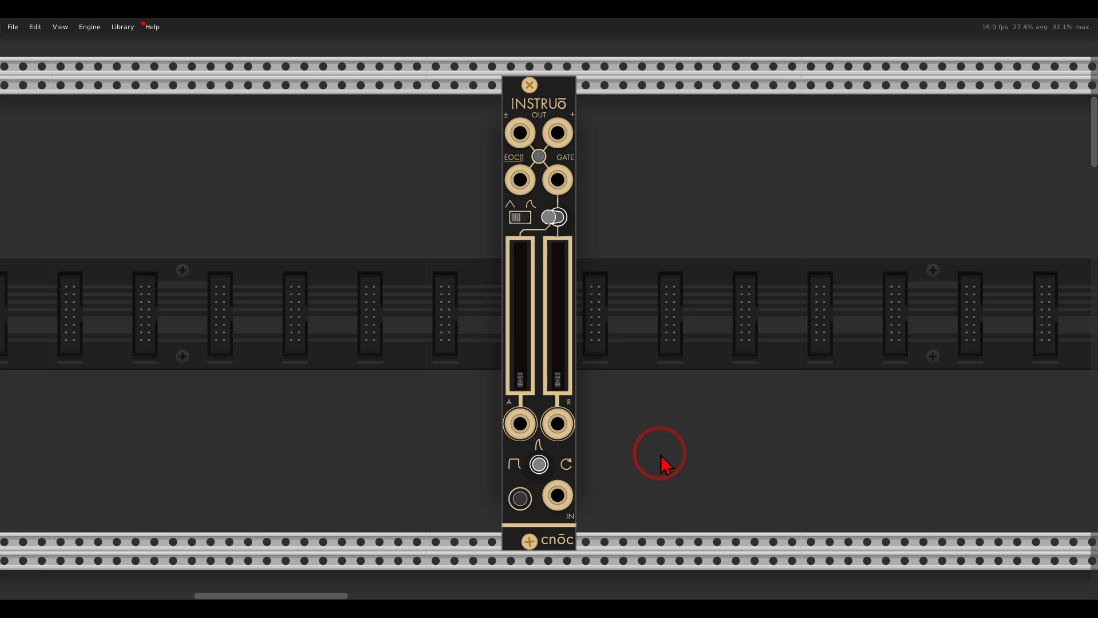
# Step: In the Trigger Delay with CV control patch in VCV Rack, fire several manual gate triggers to view them on the scope
pyautogui.scroll(-15, 663, 463)
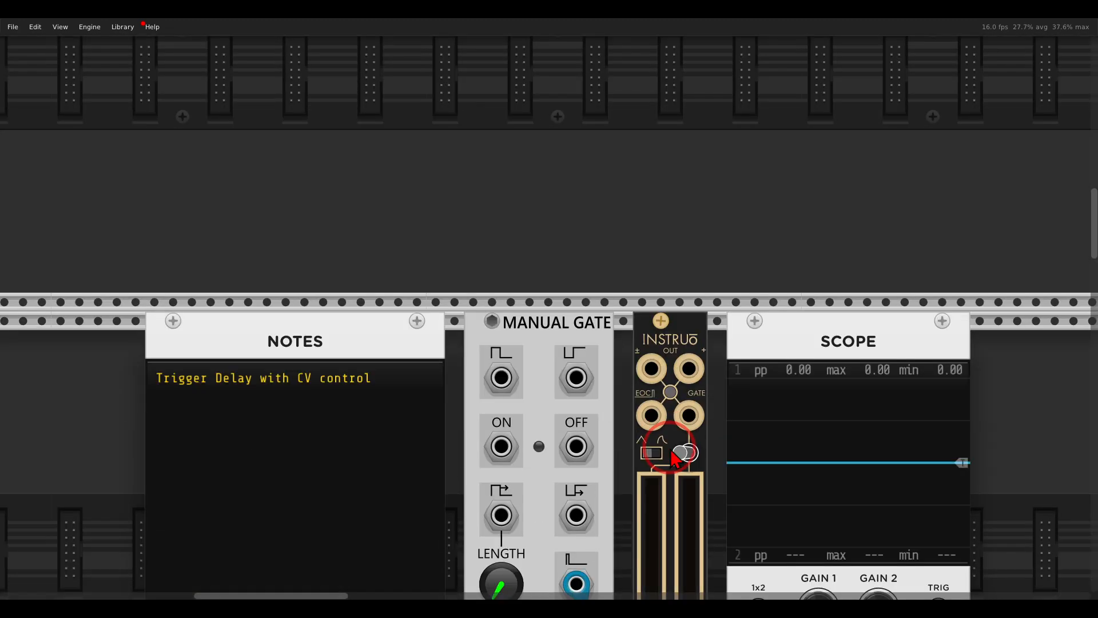
pyautogui.scroll(-2, 673, 458)
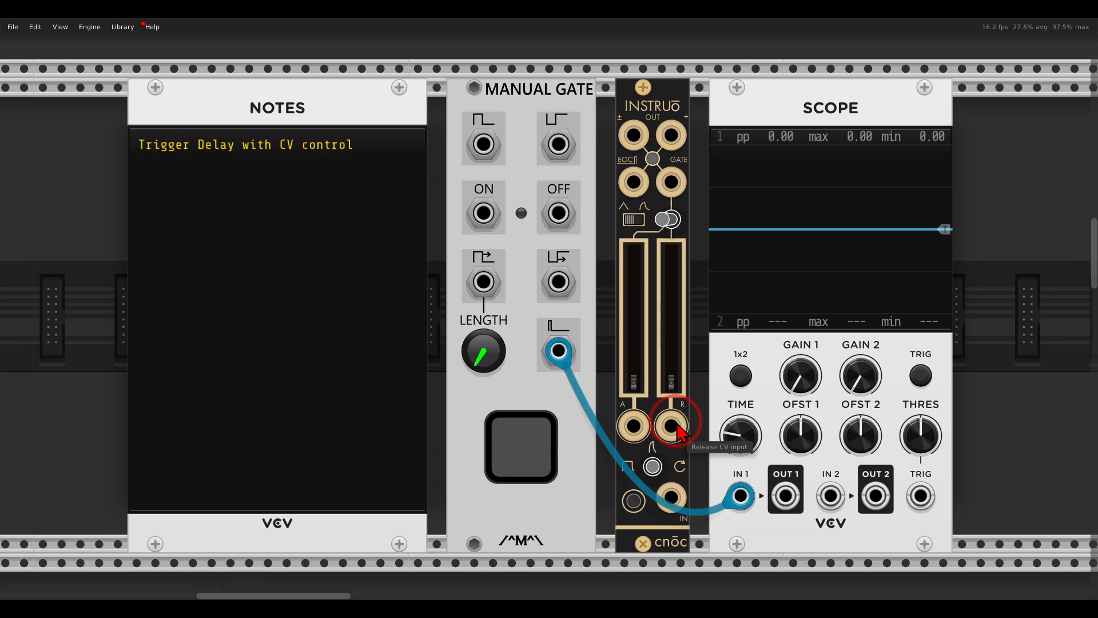
pyautogui.scroll(1, 683, 426)
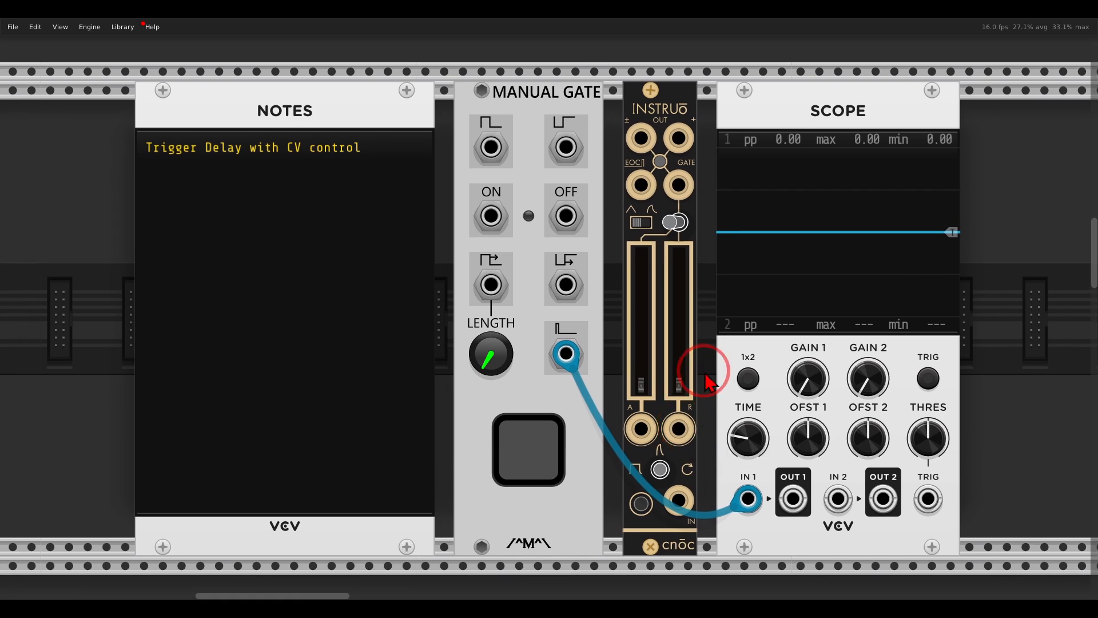
pyautogui.click(542, 453)
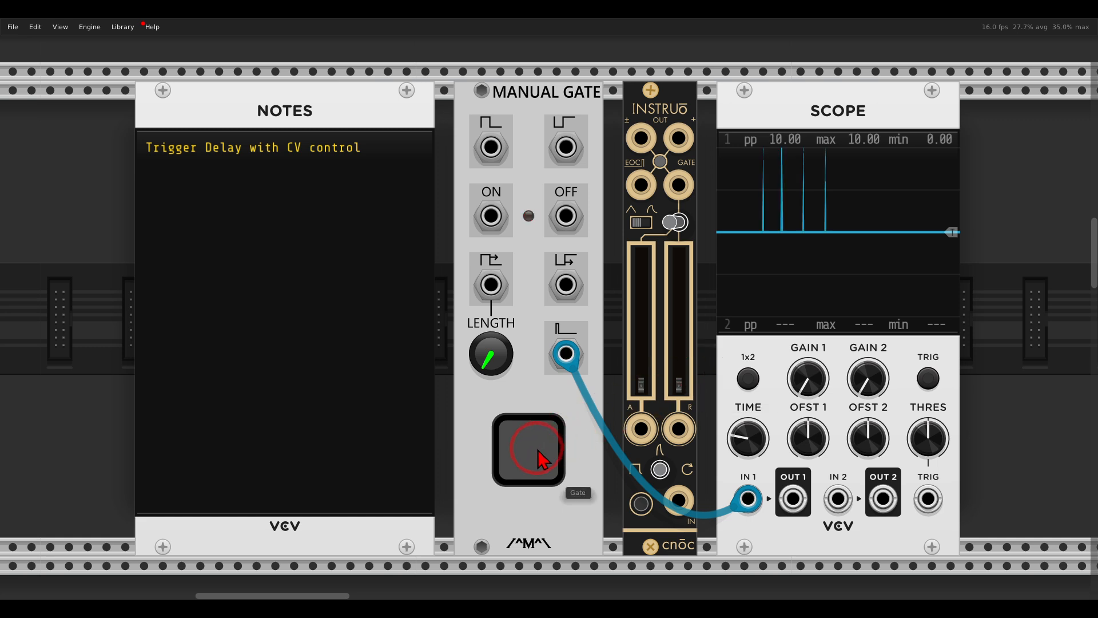
pyautogui.click(540, 456)
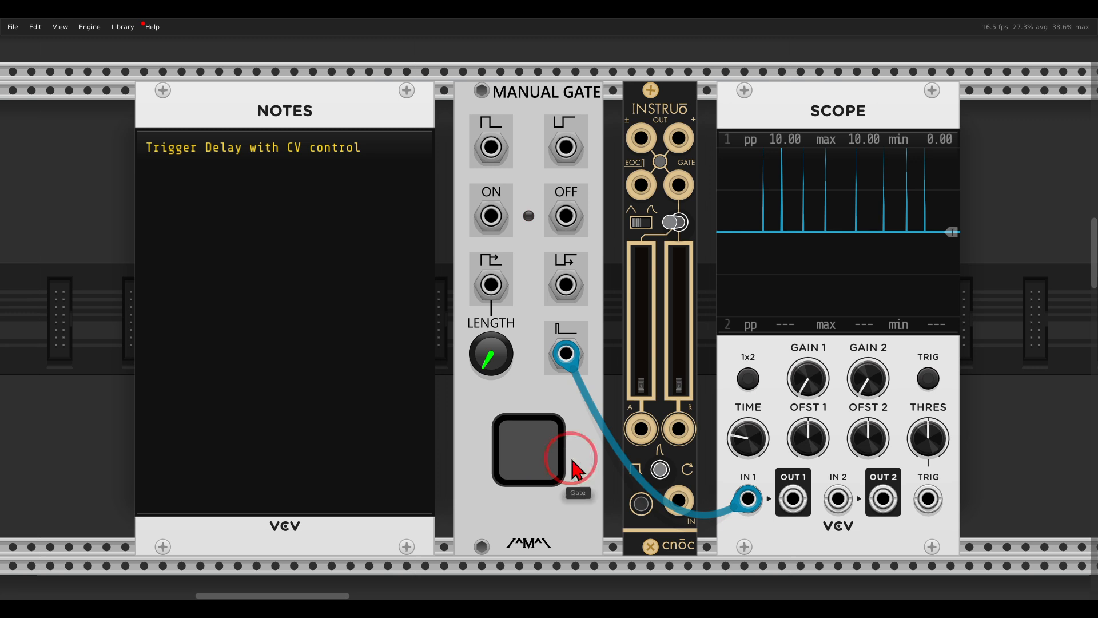
# Step: Patch the manual gate's trigger output to cnōc's signal input, and cnōc's EOC output to the scope's second input
pyautogui.moveTo(676, 509); pyautogui.dragTo(575, 362)
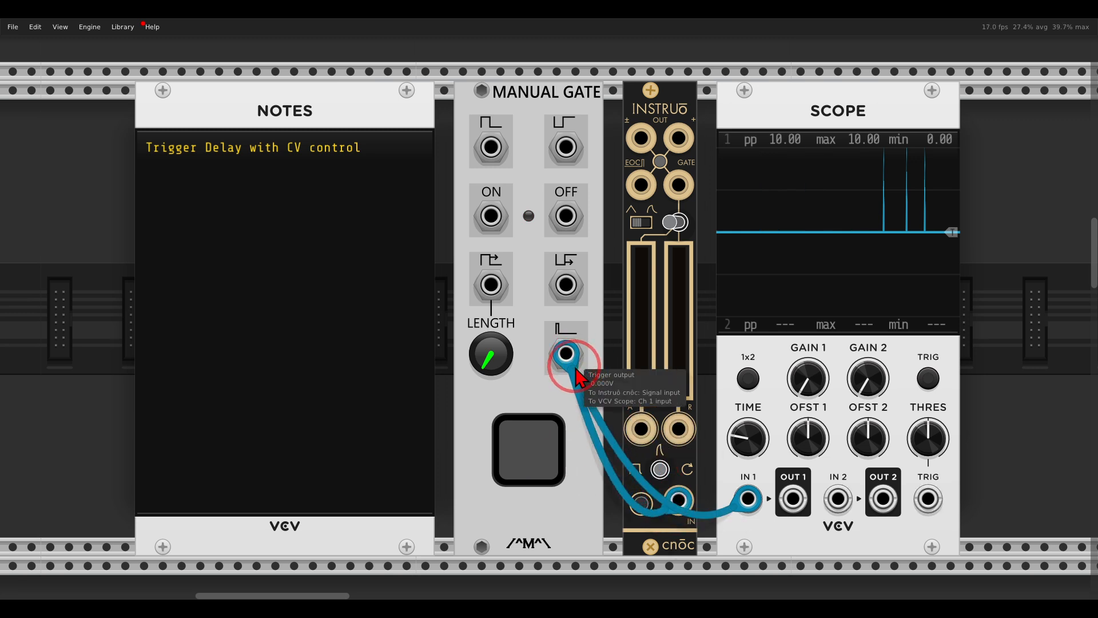
pyautogui.moveTo(678, 138); pyautogui.dragTo(641, 184)
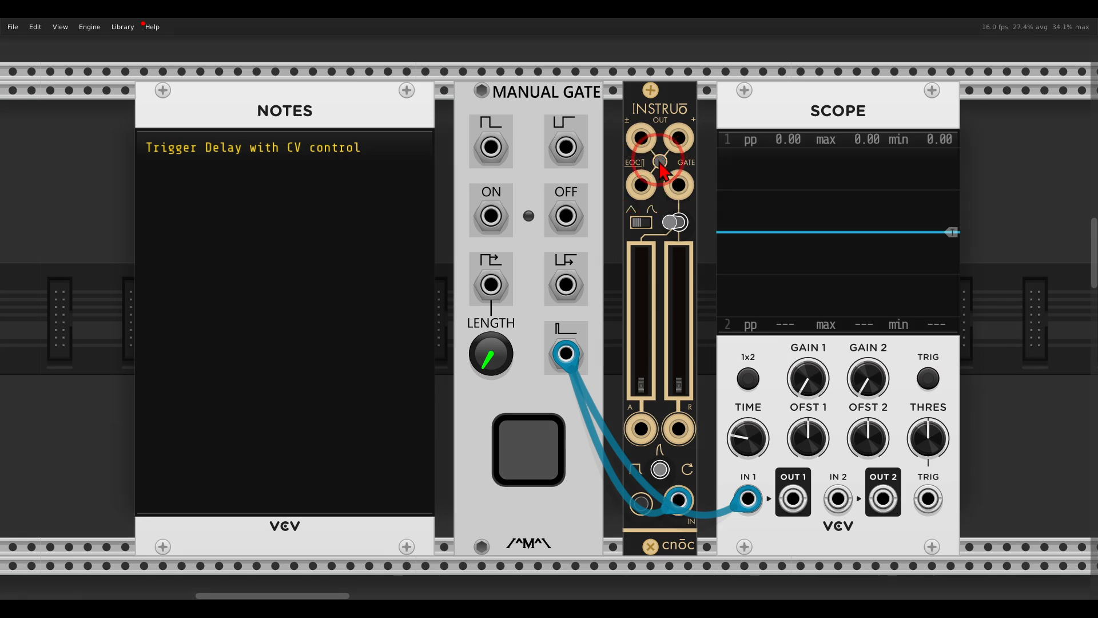
pyautogui.moveTo(641, 184); pyautogui.dragTo(838, 499)
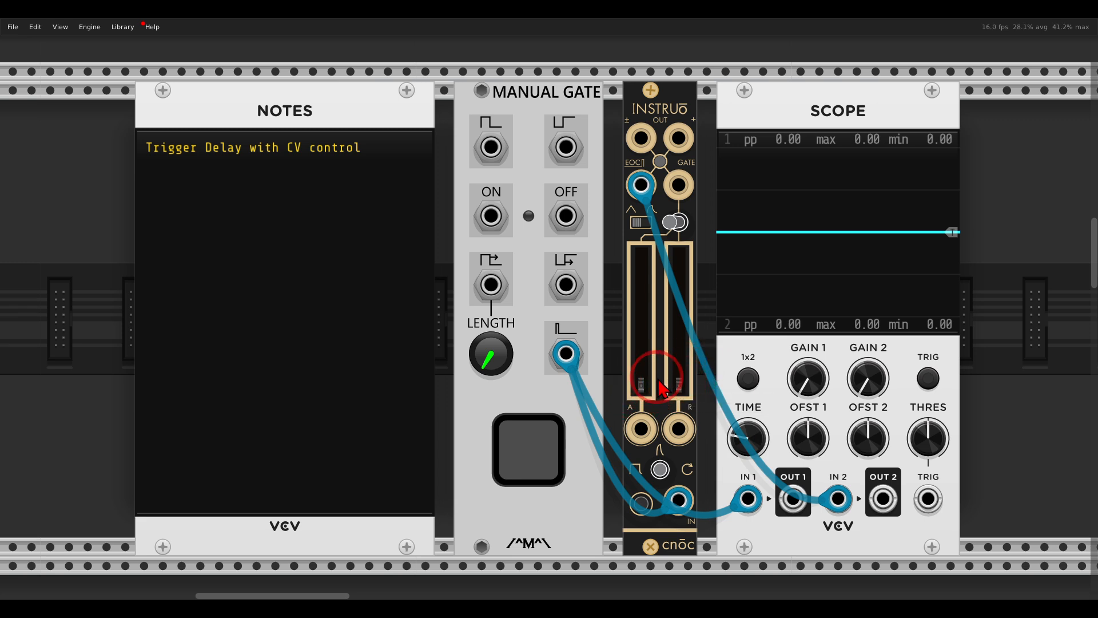
# Step: Raise cnōc's attack time fader to about two thirds of its travel, firing manual triggers to compare the direct and delayed pulses
pyautogui.click(539, 439)
pyautogui.click(538, 440)
pyautogui.click(539, 439)
pyautogui.click(539, 439)
pyautogui.click(538, 439)
pyautogui.moveTo(639, 394); pyautogui.dragTo(640, 309)
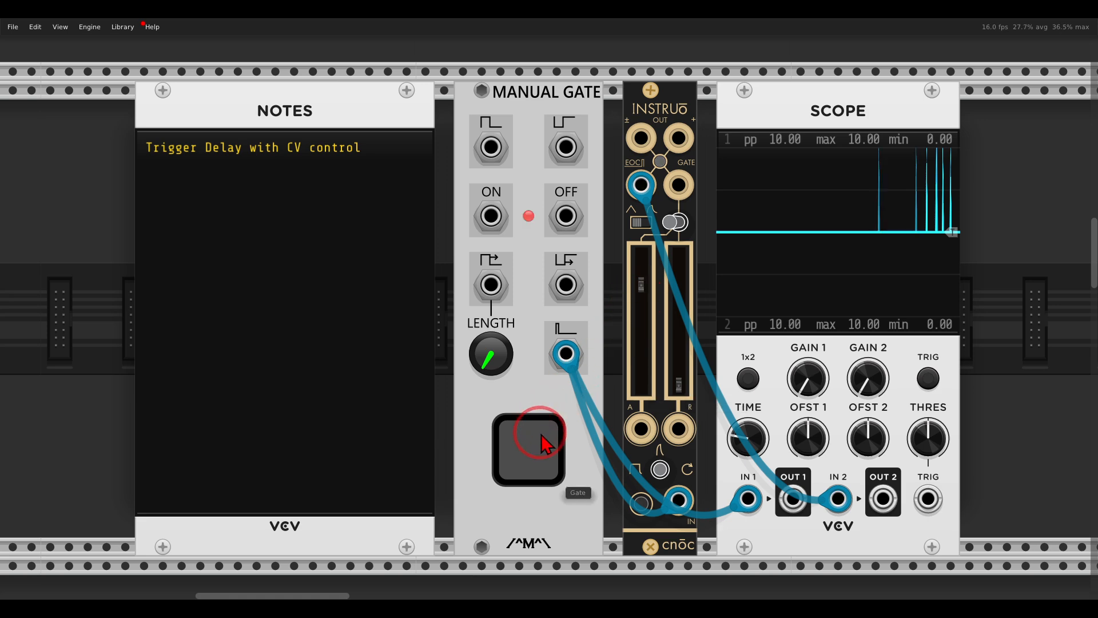
pyautogui.moveTo(640, 285); pyautogui.dragTo(638, 299)
pyautogui.click(537, 470)
pyautogui.click(537, 470)
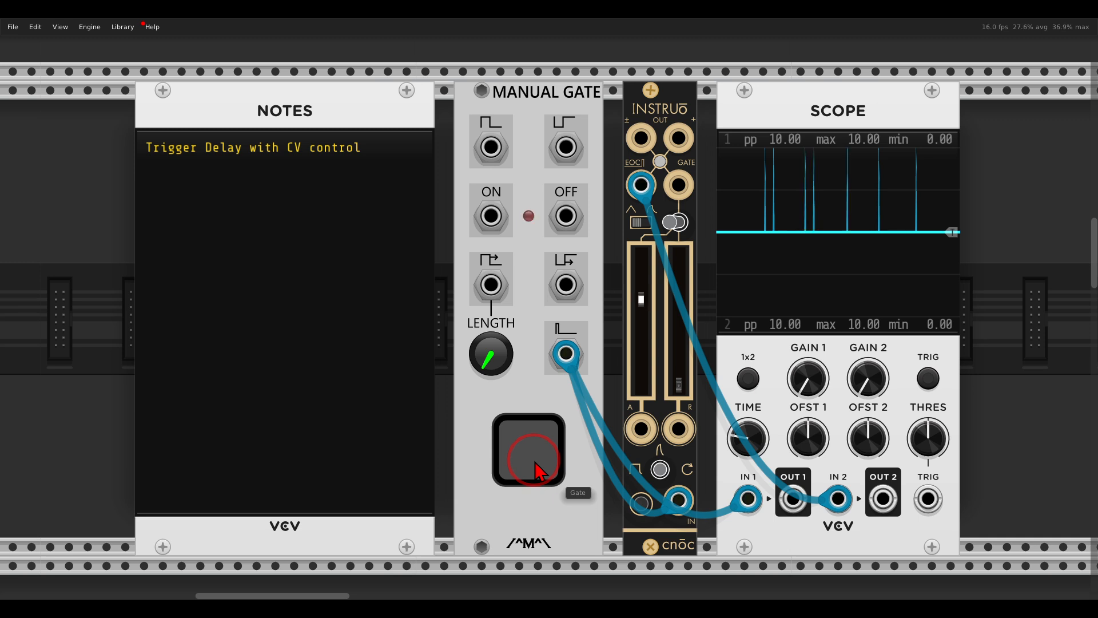
pyautogui.click(537, 470)
pyautogui.moveTo(641, 312); pyautogui.dragTo(642, 307)
pyautogui.click(542, 453)
pyautogui.moveTo(714, 400)
pyautogui.mouseDown()
pyautogui.moveTo(649, 393)
pyautogui.moveTo(606, 423)
pyautogui.moveTo(641, 474)
pyautogui.moveTo(712, 452)
pyautogui.moveTo(712, 398)
pyautogui.mouseUp()
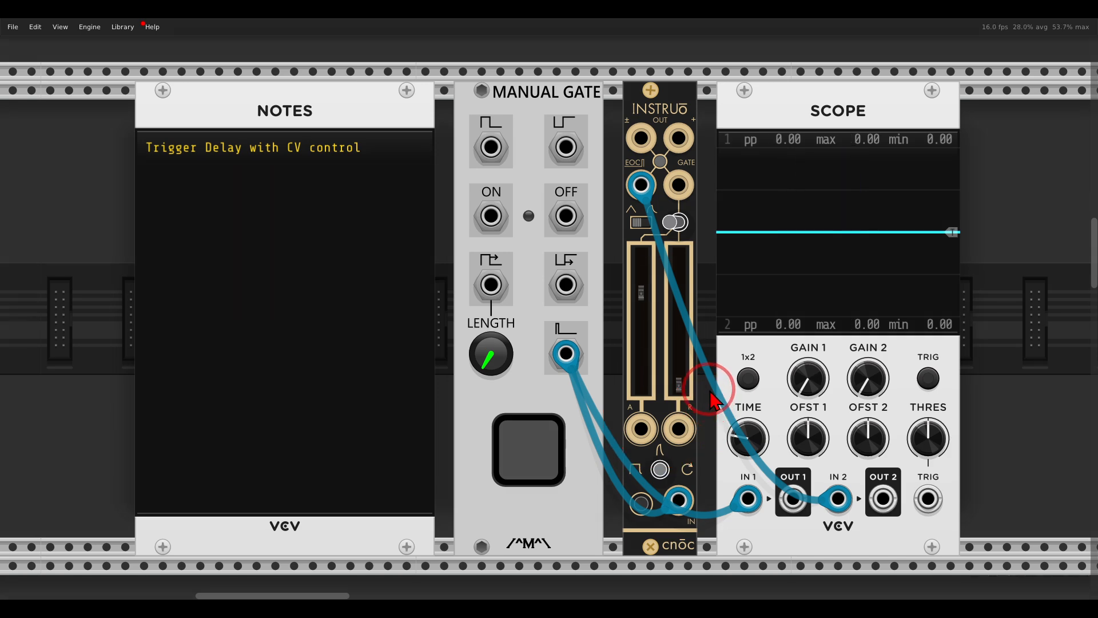
# Step: In the harmonàig patch, clock the second ADDR-SEQ from harmonàig's gate output and patch its output to the first cnōc's attack CV input
pyautogui.scroll(-10, 711, 395)
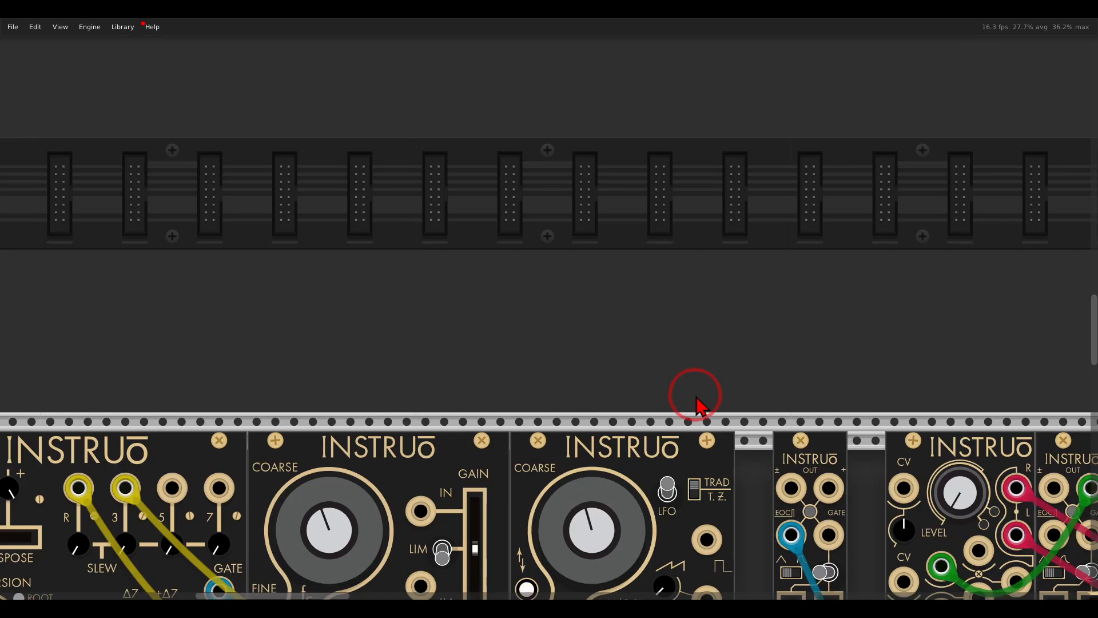
pyautogui.scroll(-3, 696, 392)
pyautogui.moveTo(695, 436); pyautogui.dragTo(676, 249)
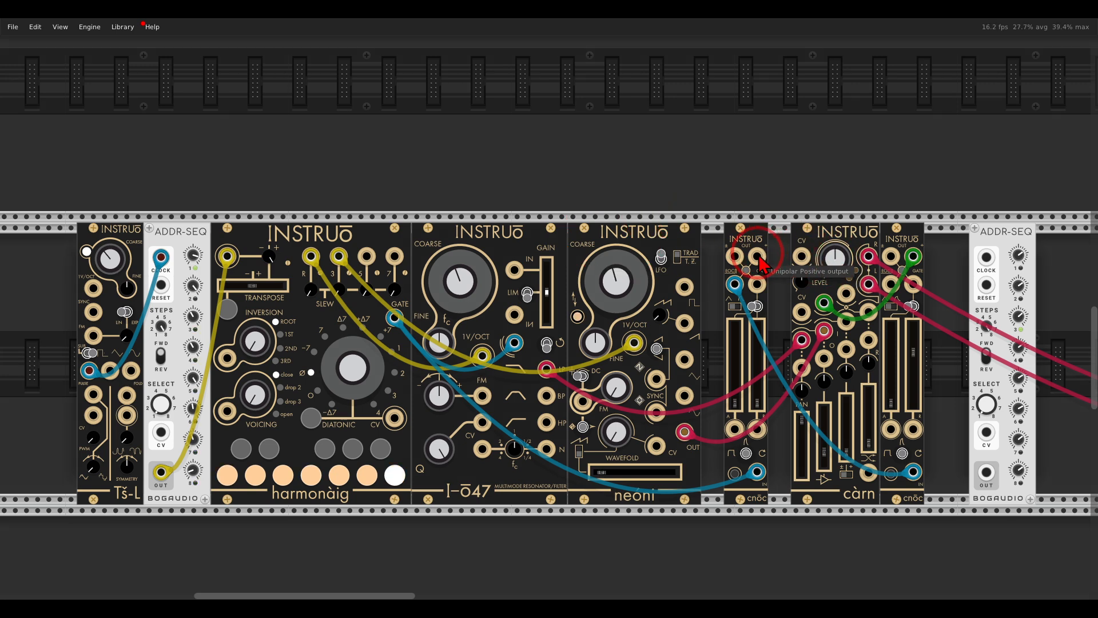
pyautogui.scroll(-1, 723, 303)
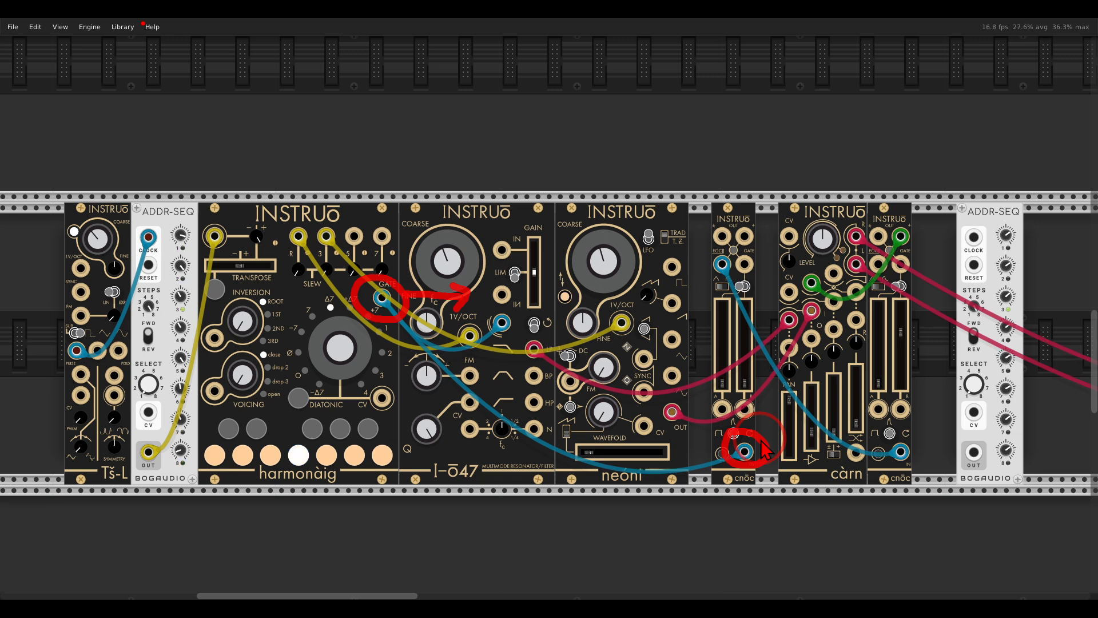
pyautogui.moveTo(722, 382)
pyautogui.mouseDown()
pyautogui.moveTo(730, 326)
pyautogui.moveTo(723, 423)
pyautogui.mouseUp()
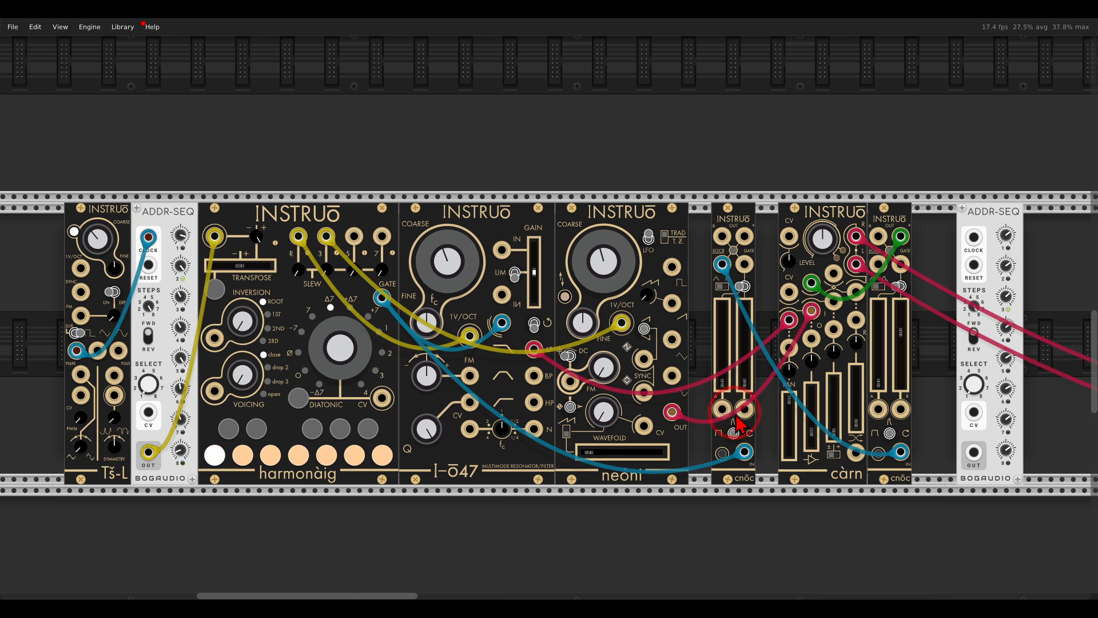
pyautogui.moveTo(747, 453); pyautogui.dragTo(958, 218)
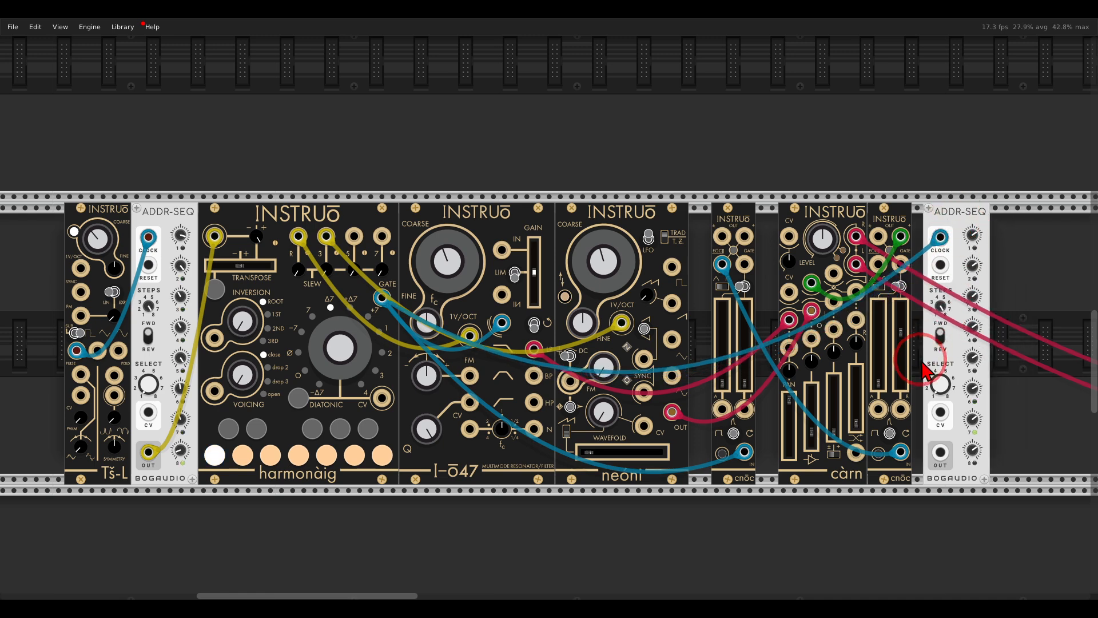
pyautogui.moveTo(940, 456); pyautogui.dragTo(731, 419)
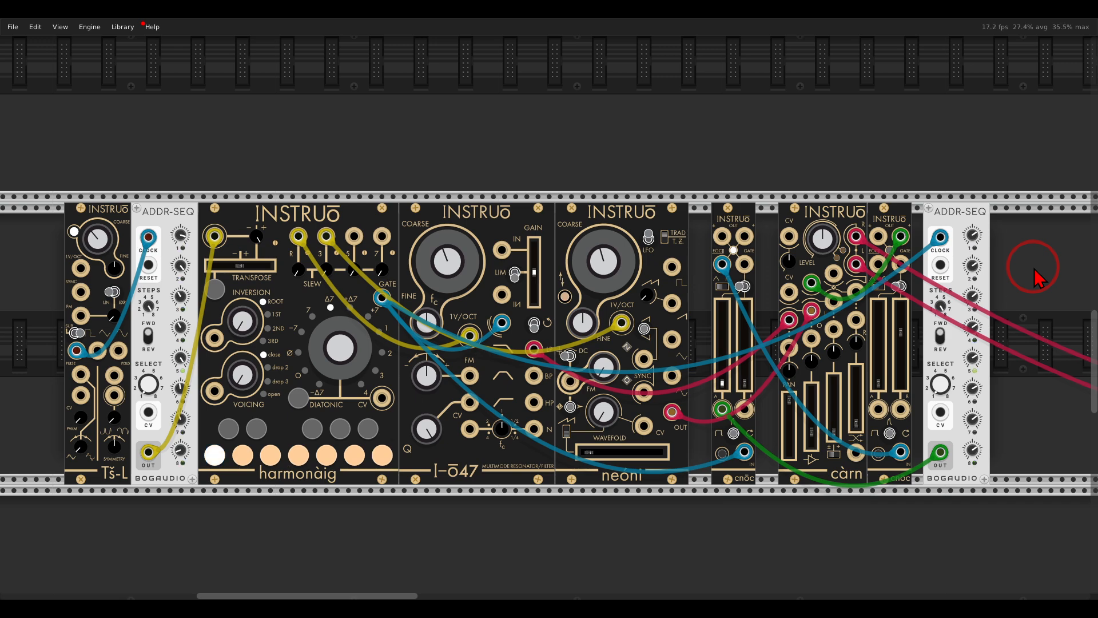
# Step: In the Trummor² drum patch, try cnōc's attack time at about 0.6 and lower it to near its minimum, about 0.074
pyautogui.scroll(-5, 738, 377)
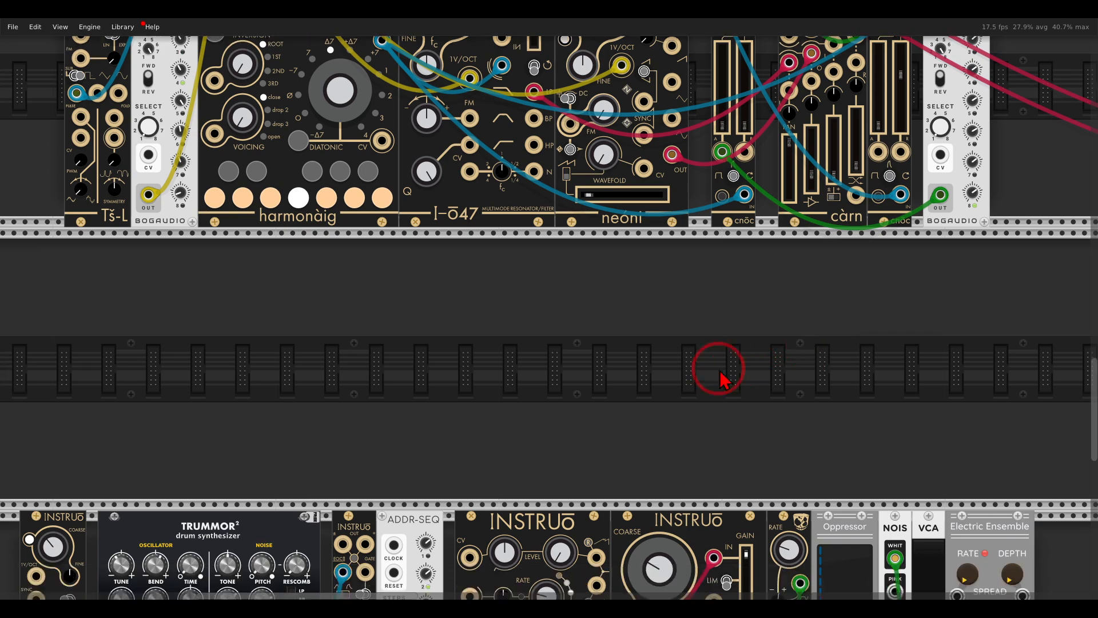
pyautogui.scroll(-6, 738, 377)
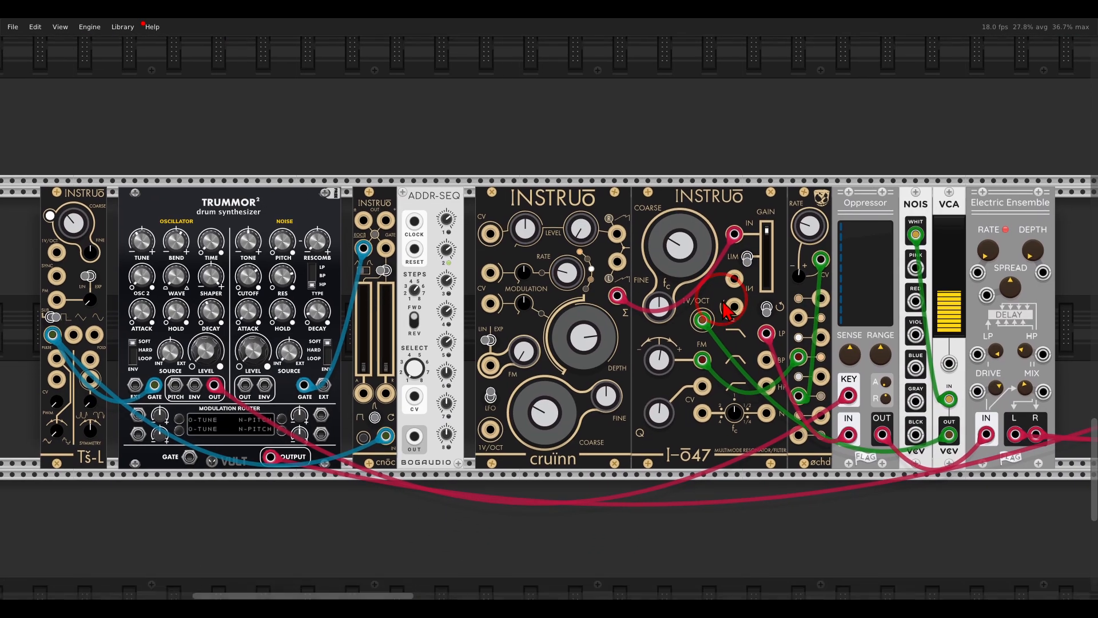
pyautogui.moveTo(722, 302); pyautogui.dragTo(726, 297)
pyautogui.moveTo(206, 365); pyautogui.dragTo(204, 134)
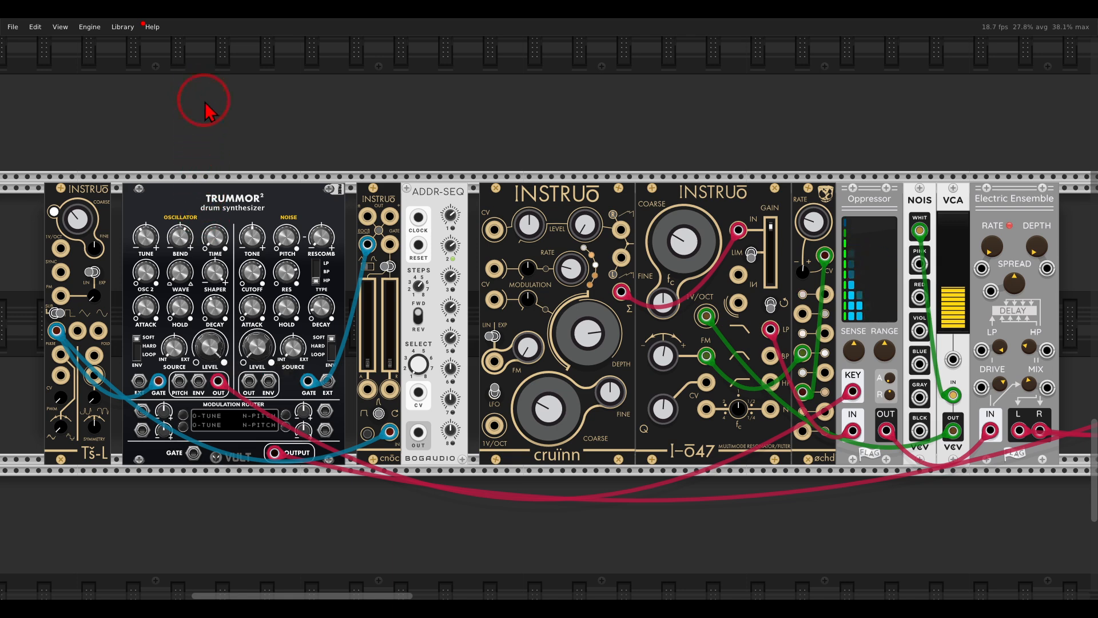
pyautogui.moveTo(260, 350); pyautogui.dragTo(240, 270)
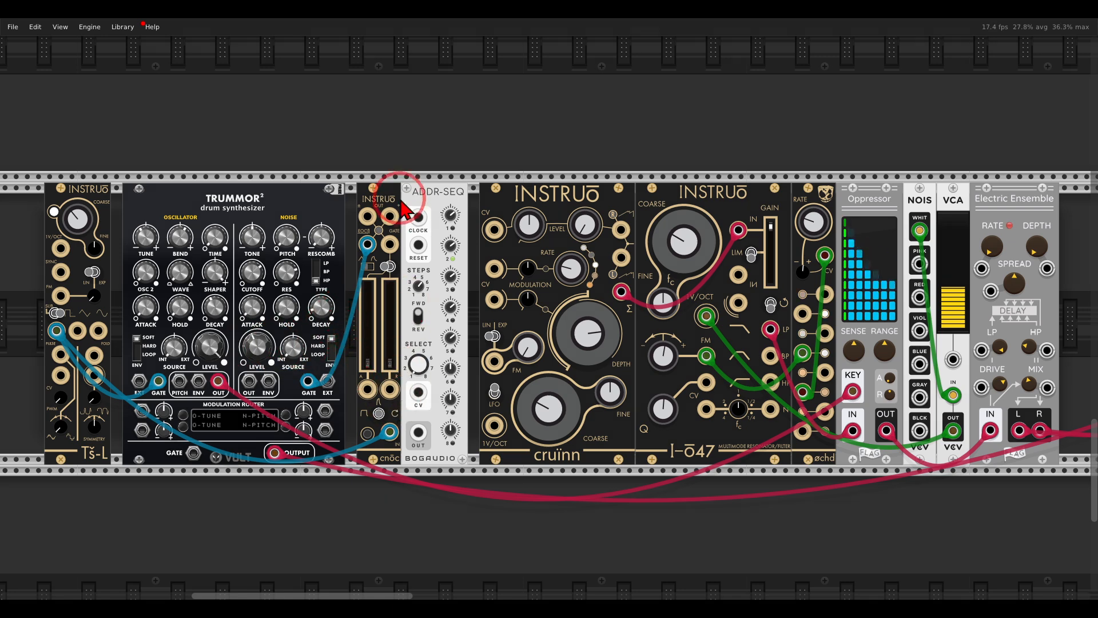
pyautogui.moveTo(374, 184)
pyautogui.mouseDown()
pyautogui.moveTo(351, 270)
pyautogui.moveTo(408, 203)
pyautogui.moveTo(401, 190)
pyautogui.mouseUp()
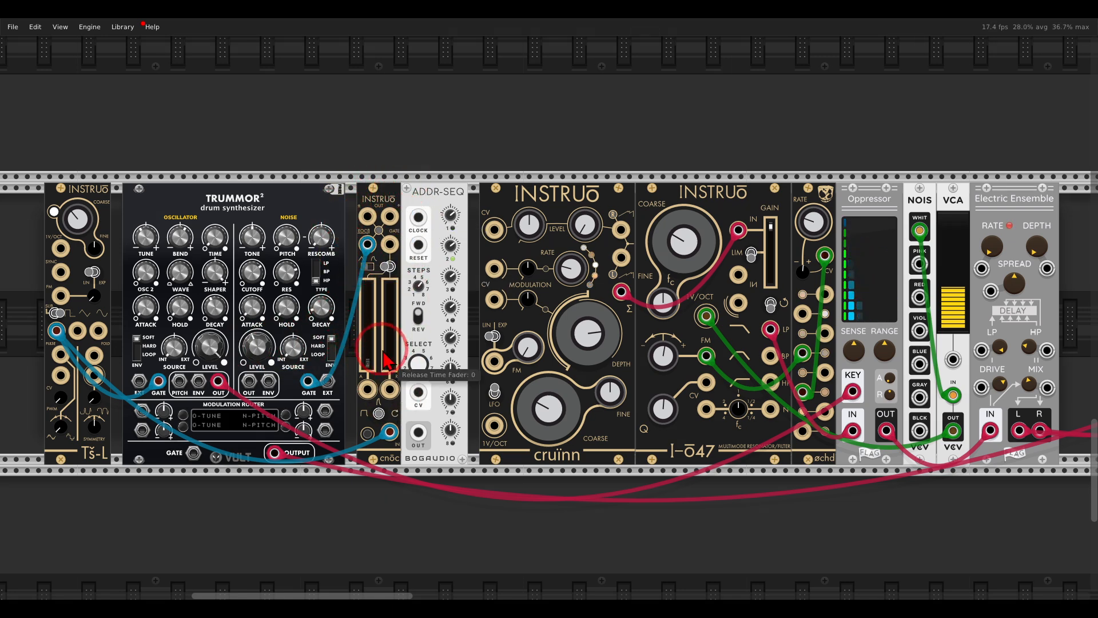
pyautogui.moveTo(375, 350); pyautogui.dragTo(375, 314)
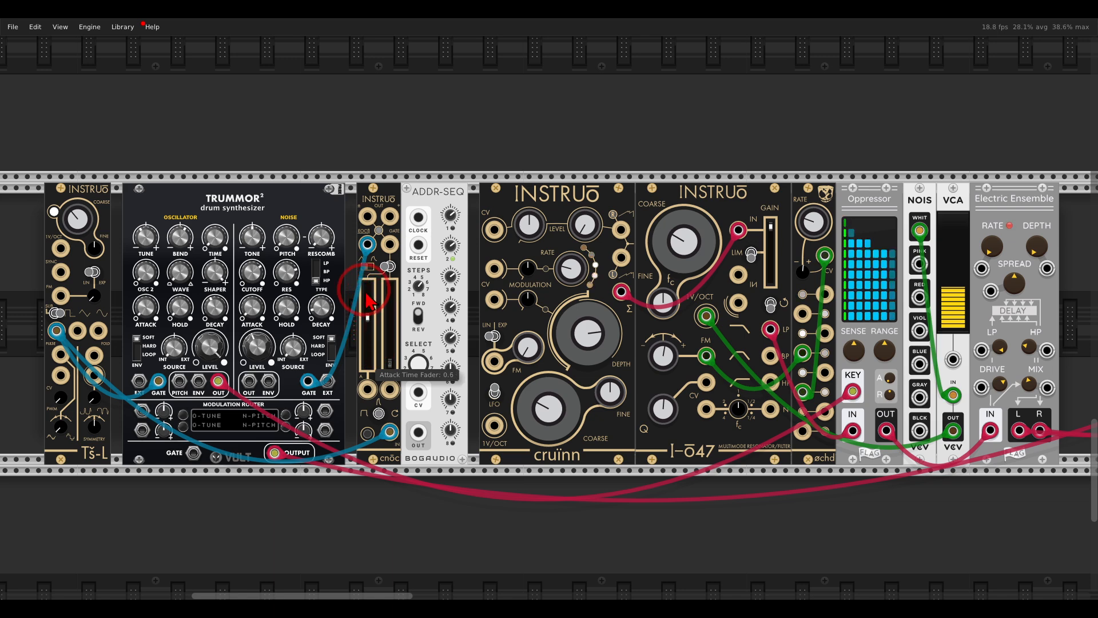
pyautogui.moveTo(357, 292); pyautogui.dragTo(347, 260)
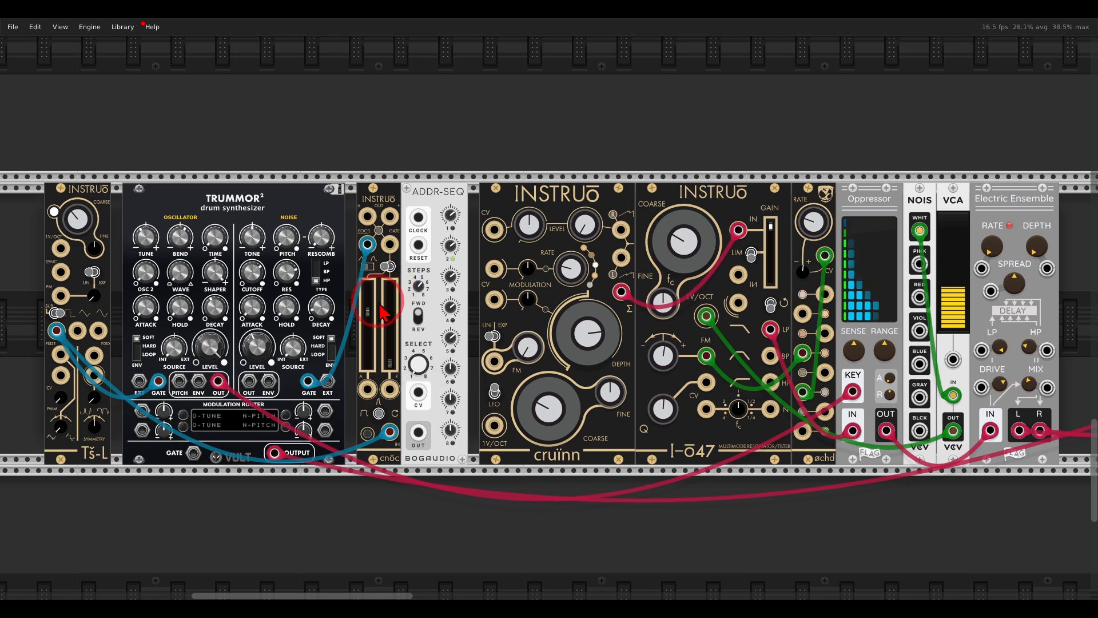
pyautogui.moveTo(368, 312); pyautogui.dragTo(372, 393)
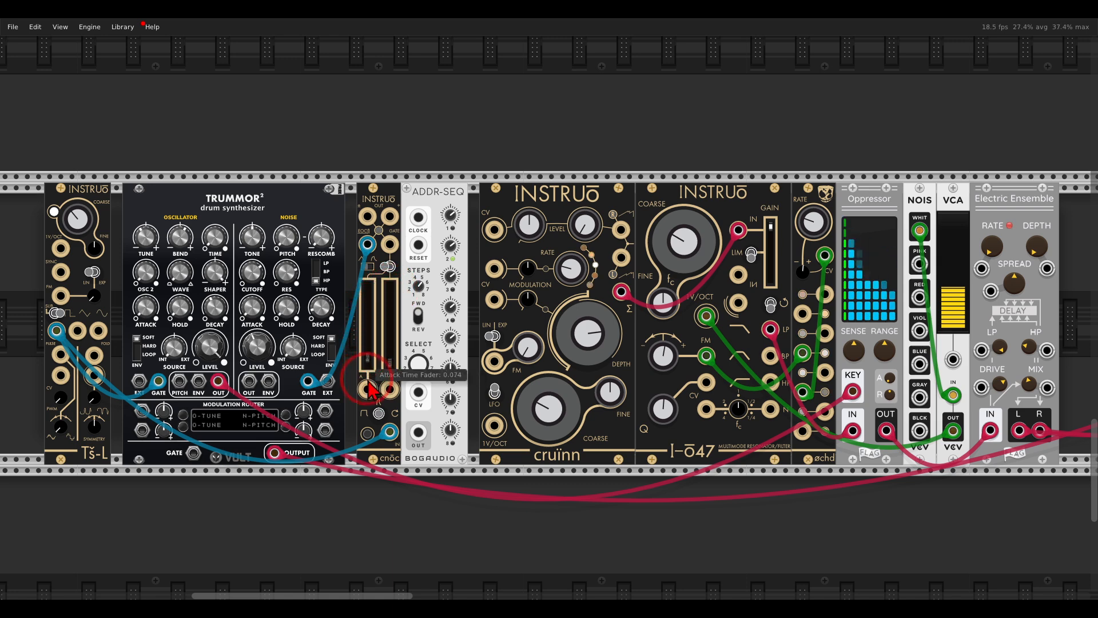
# Step: Clock the drum patch's ADDR-SEQ from the Tš-L output that feeds cnōc, and patch its sequence output to cnōc's attack CV input
pyautogui.moveTo(389, 431); pyautogui.dragTo(418, 218)
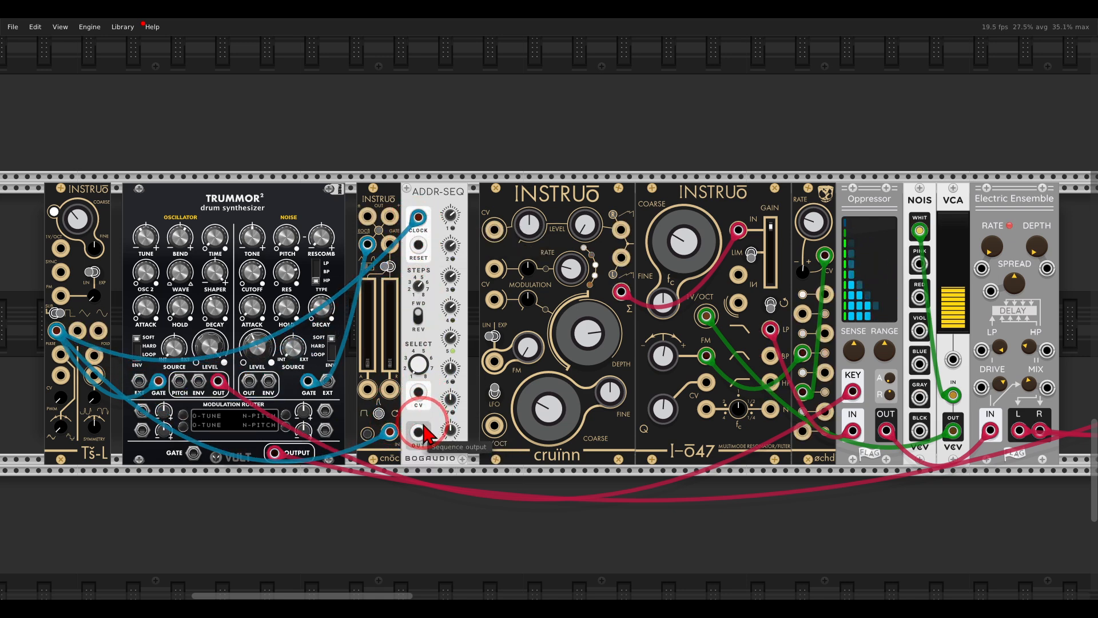
pyautogui.moveTo(419, 432); pyautogui.dragTo(375, 404)
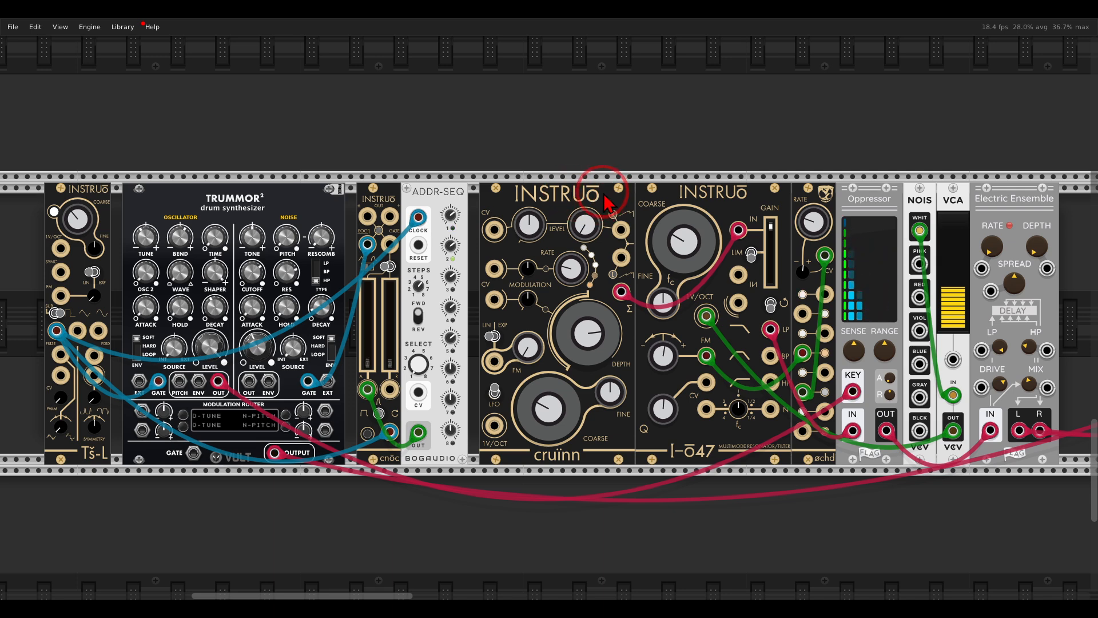
# Step: Set cruïnn's second level knob to about 0.52, and adjust Trummor²'s decay settings with the noise decay at 0.1
pyautogui.moveTo(591, 228); pyautogui.dragTo(576, 184)
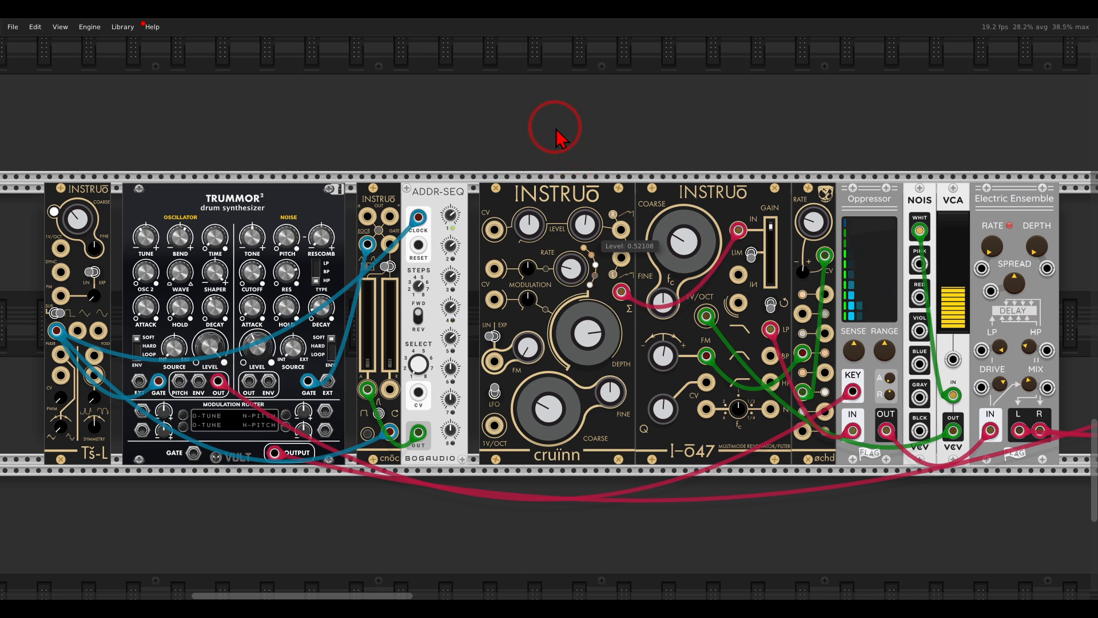
pyautogui.moveTo(328, 309)
pyautogui.mouseDown()
pyautogui.moveTo(337, 261)
pyautogui.moveTo(332, 324)
pyautogui.mouseUp()
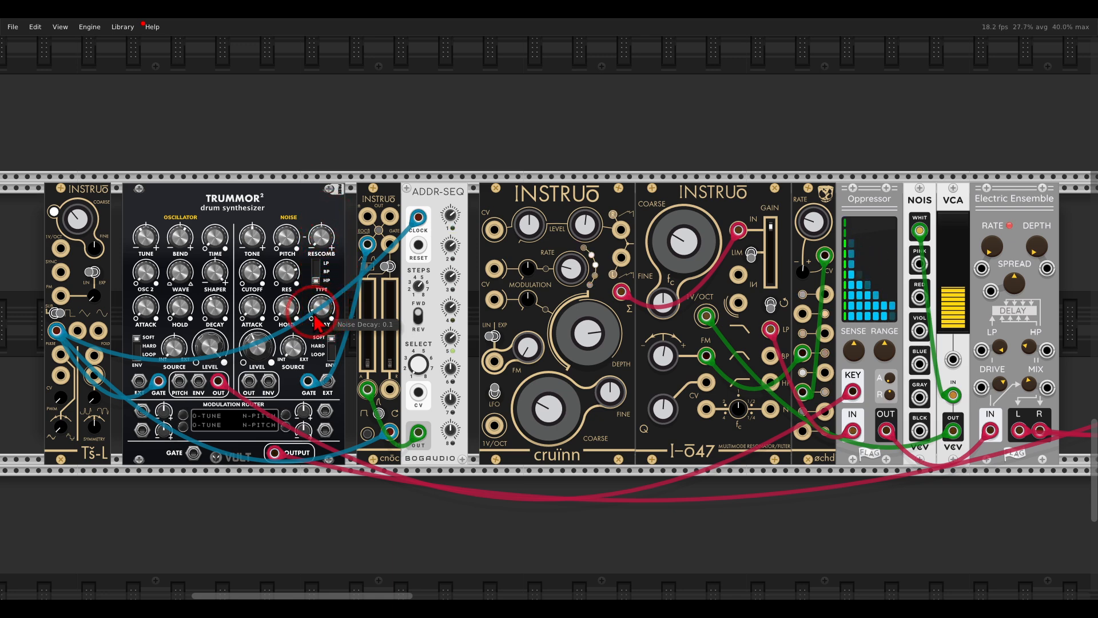
pyautogui.moveTo(213, 311)
pyautogui.mouseDown()
pyautogui.moveTo(213, 268)
pyautogui.moveTo(225, 324)
pyautogui.mouseUp()
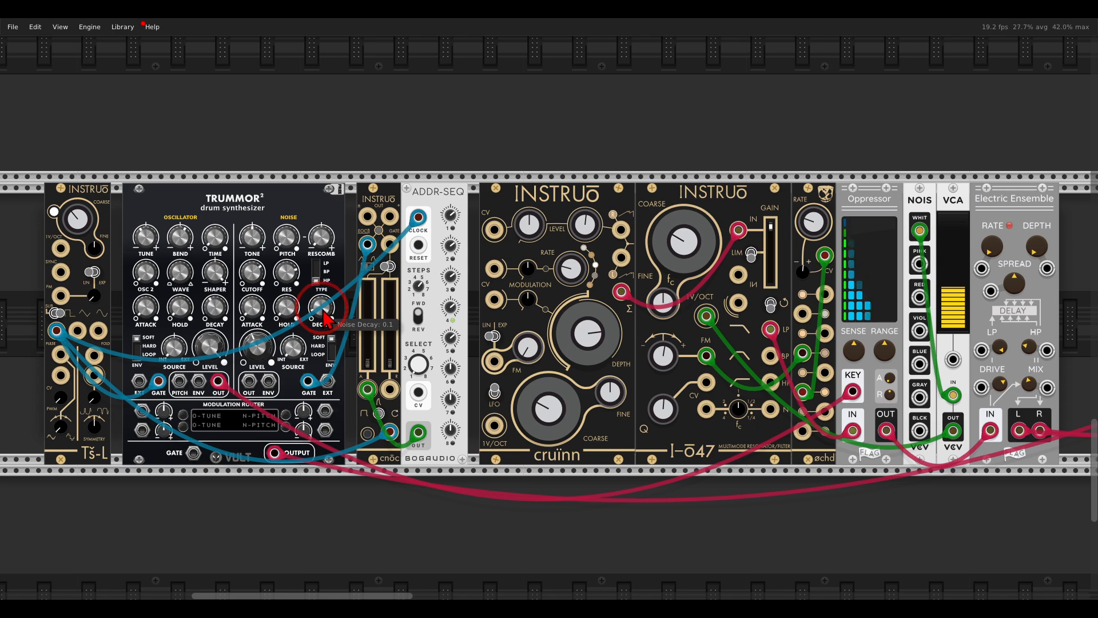
# Step: Raise the noise cutoff on the Trummor² drum synthesizer slightly
pyautogui.moveTo(252, 270); pyautogui.dragTo(250, 255)
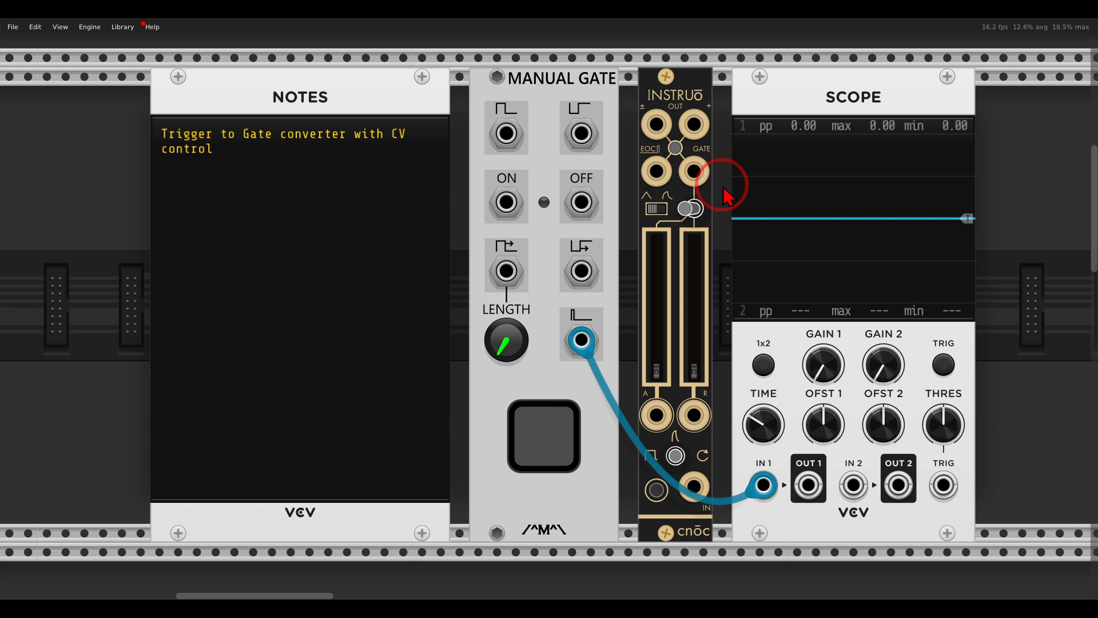
# Step: Patch Manual Gate's trigger output to cnōc's input and cnōc's gate output to the scope's second input, and fire test triggers
pyautogui.click(537, 457)
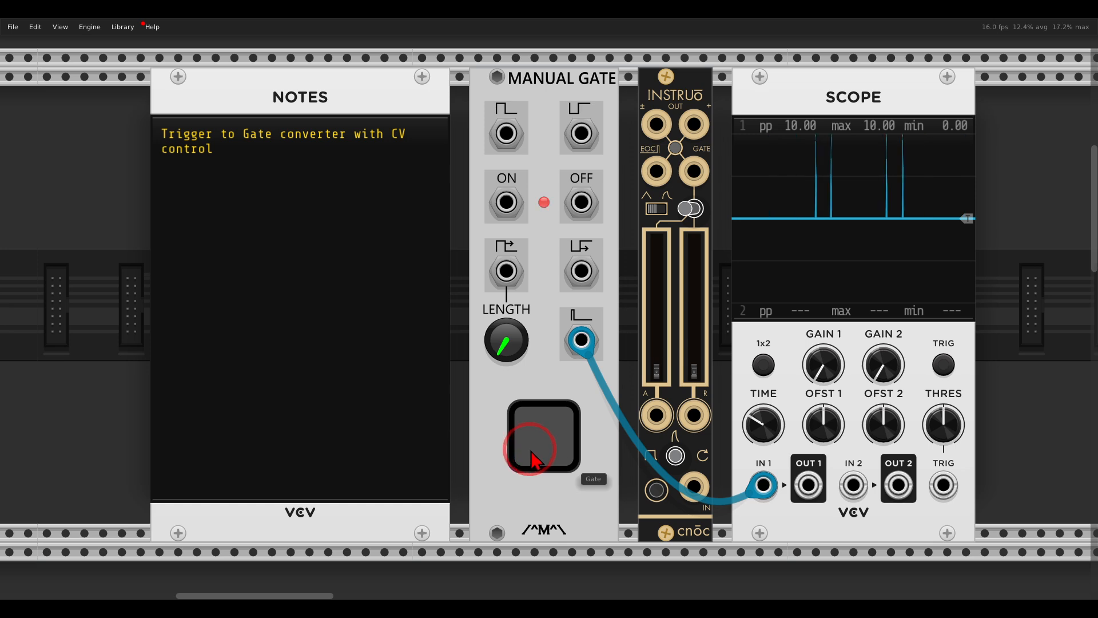
pyautogui.moveTo(694, 492); pyautogui.dragTo(581, 340)
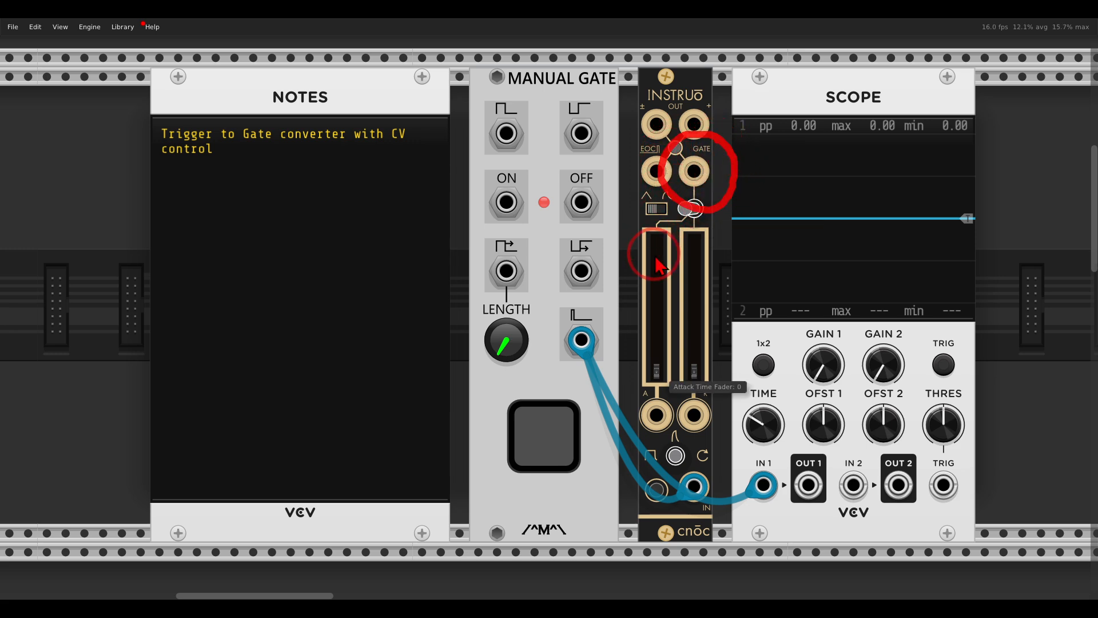
pyautogui.moveTo(693, 255); pyautogui.dragTo(715, 236)
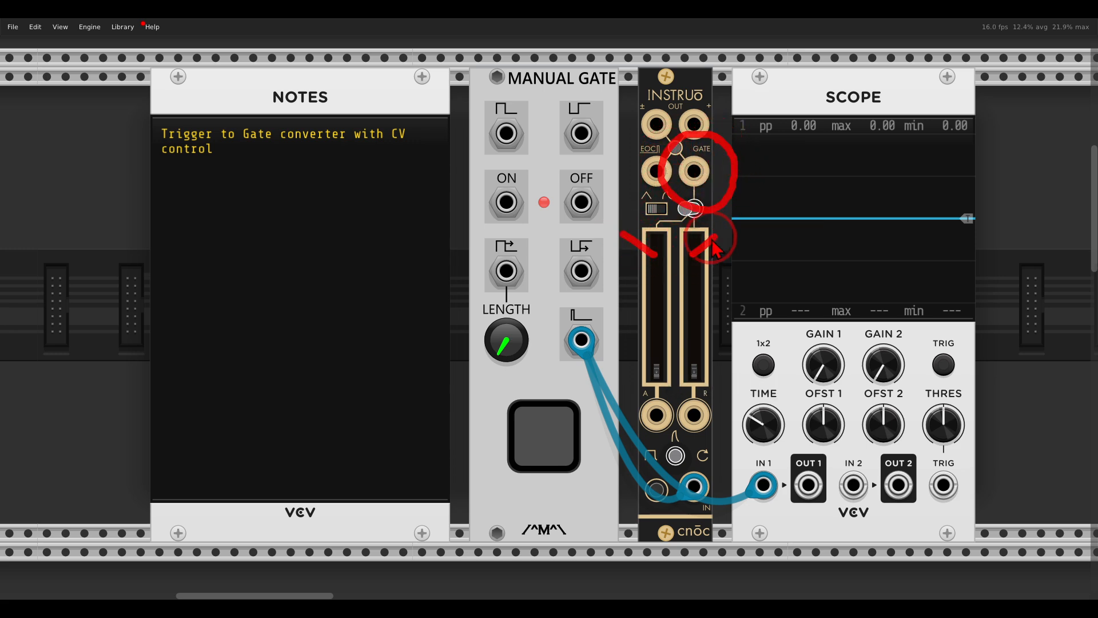
pyautogui.click(691, 213)
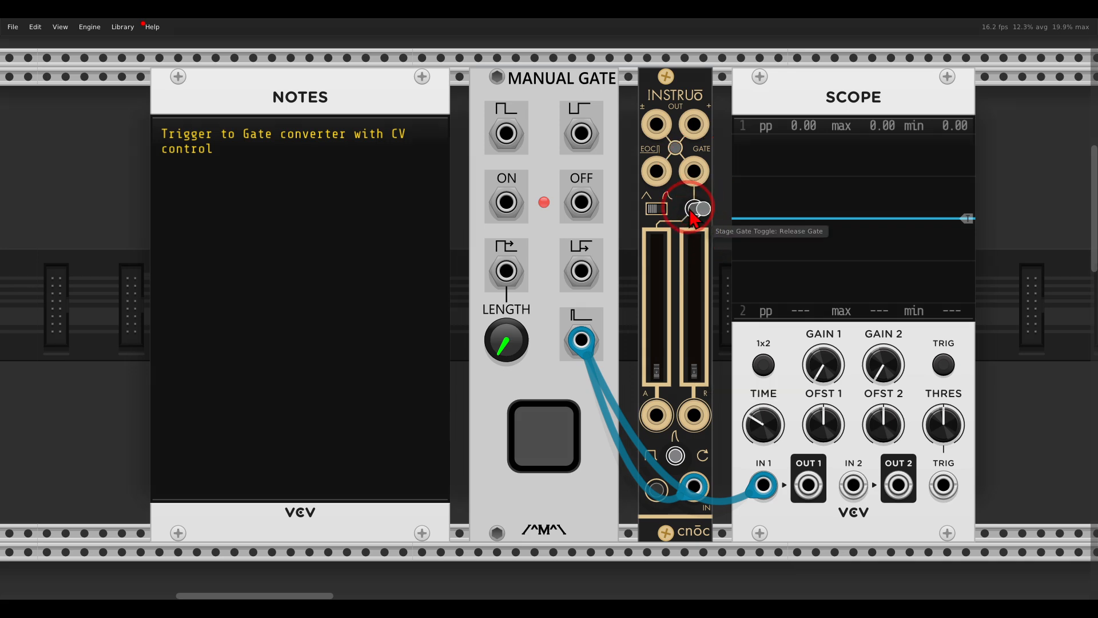
pyautogui.moveTo(694, 171); pyautogui.dragTo(853, 486)
pyautogui.click(558, 420)
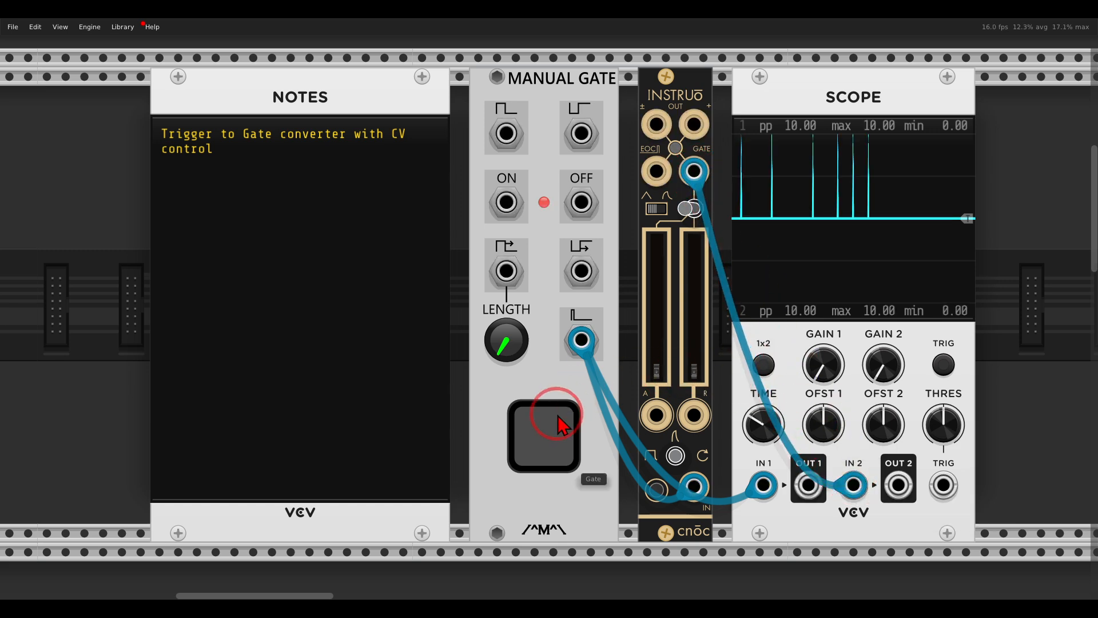
# Step: Raise cnōc's attack time in stages to about 0.74, firing manual triggers at each setting to compare gate lengths on the scope
pyautogui.moveTo(656, 372); pyautogui.dragTo(658, 312)
pyautogui.click(552, 427)
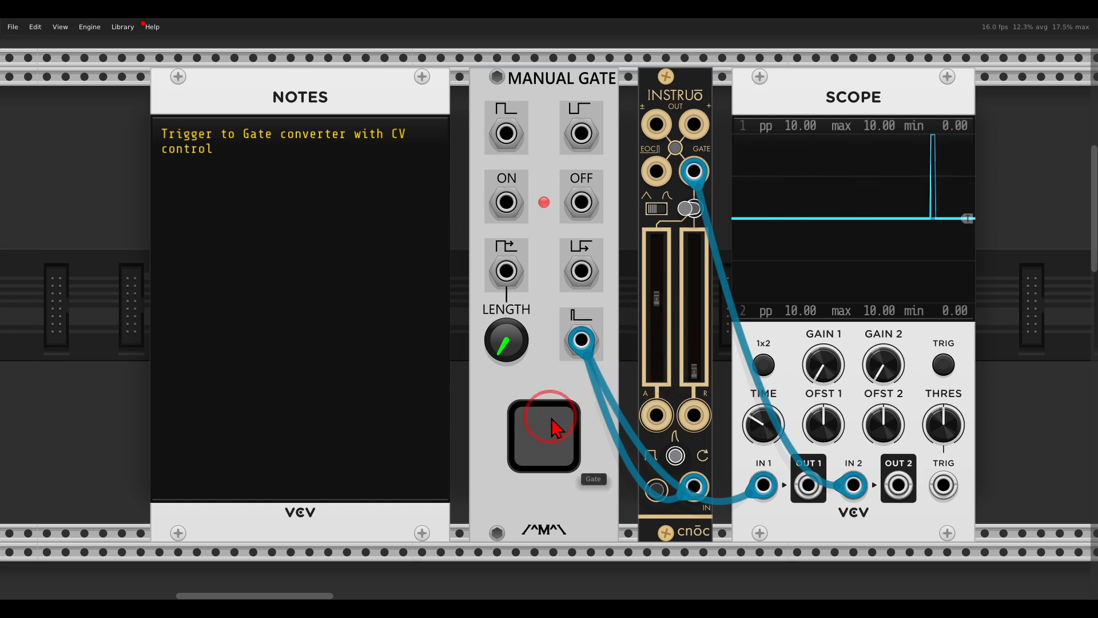
pyautogui.moveTo(657, 298); pyautogui.dragTo(659, 287)
pyautogui.click(558, 435)
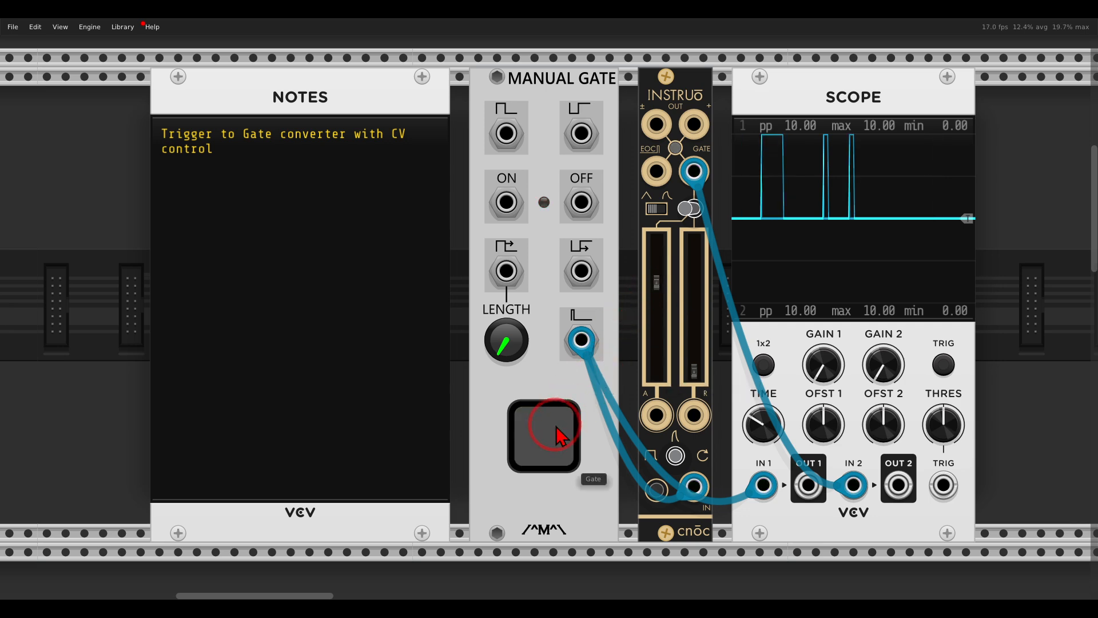
pyautogui.click(558, 435)
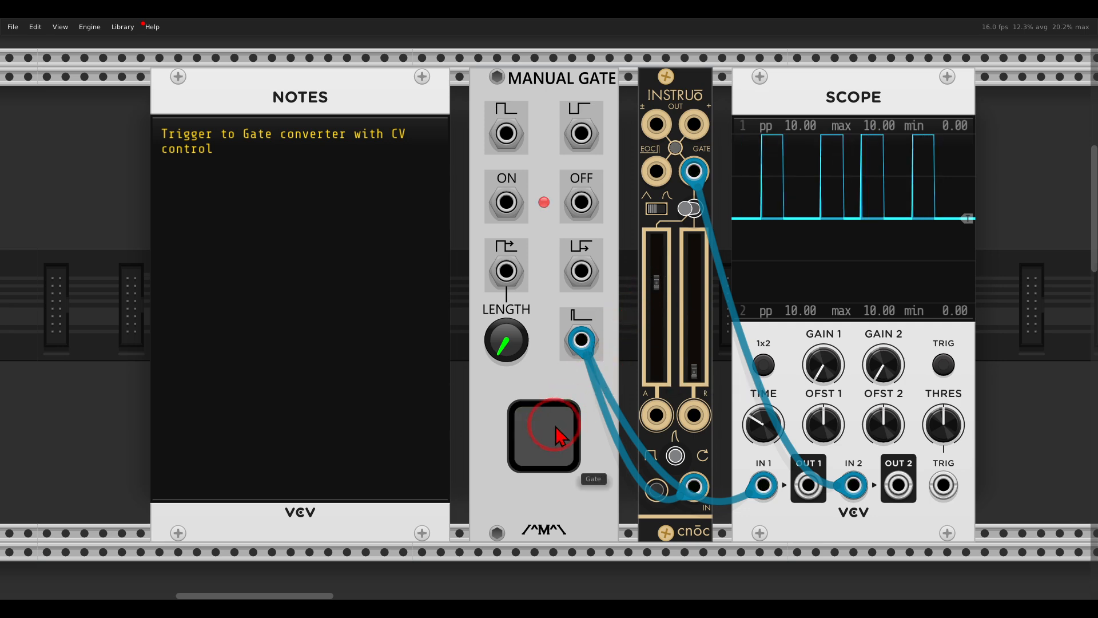
pyautogui.moveTo(656, 284); pyautogui.dragTo(656, 285)
pyautogui.click(563, 417)
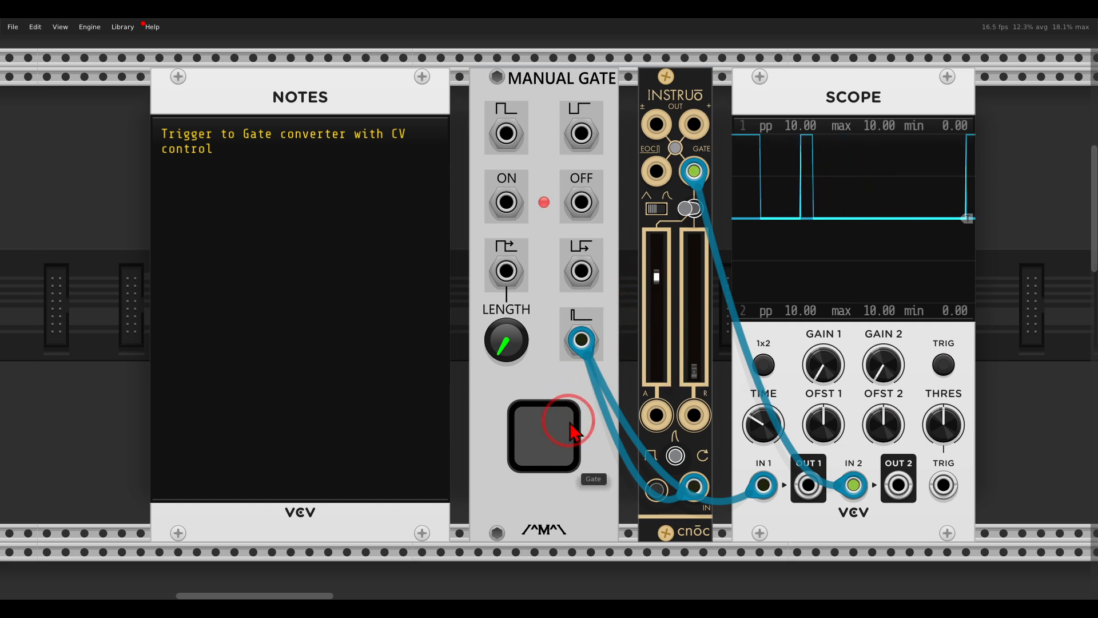
pyautogui.moveTo(690, 389)
pyautogui.mouseDown()
pyautogui.moveTo(633, 384)
pyautogui.moveTo(667, 445)
pyautogui.moveTo(689, 387)
pyautogui.mouseUp()
pyautogui.moveTo(657, 360)
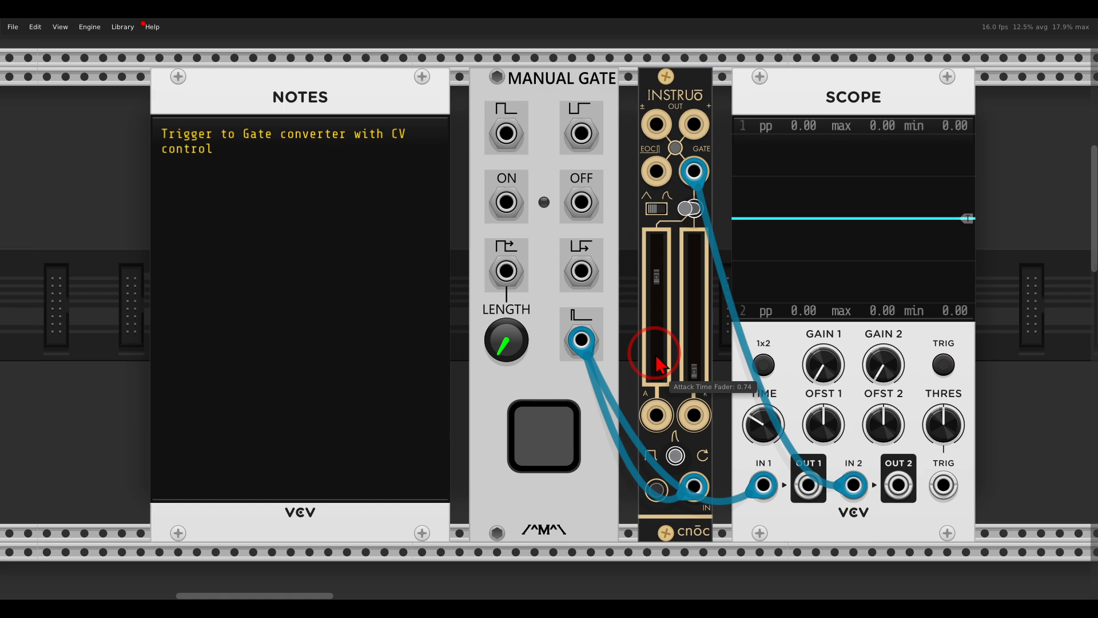
# Step: Examine the melodic patch's signal chain from Entropia through harmonàig and neóni to vºcà, including how cèis controls the amplifier
pyautogui.scroll(-10, 657, 364)
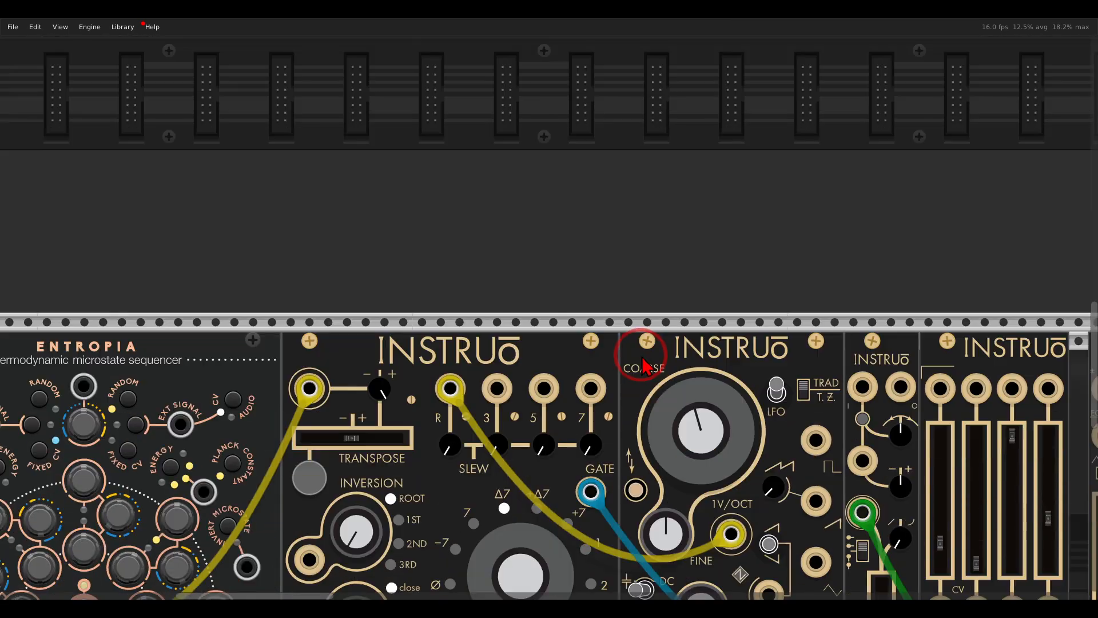
pyautogui.scroll(-5, 644, 384)
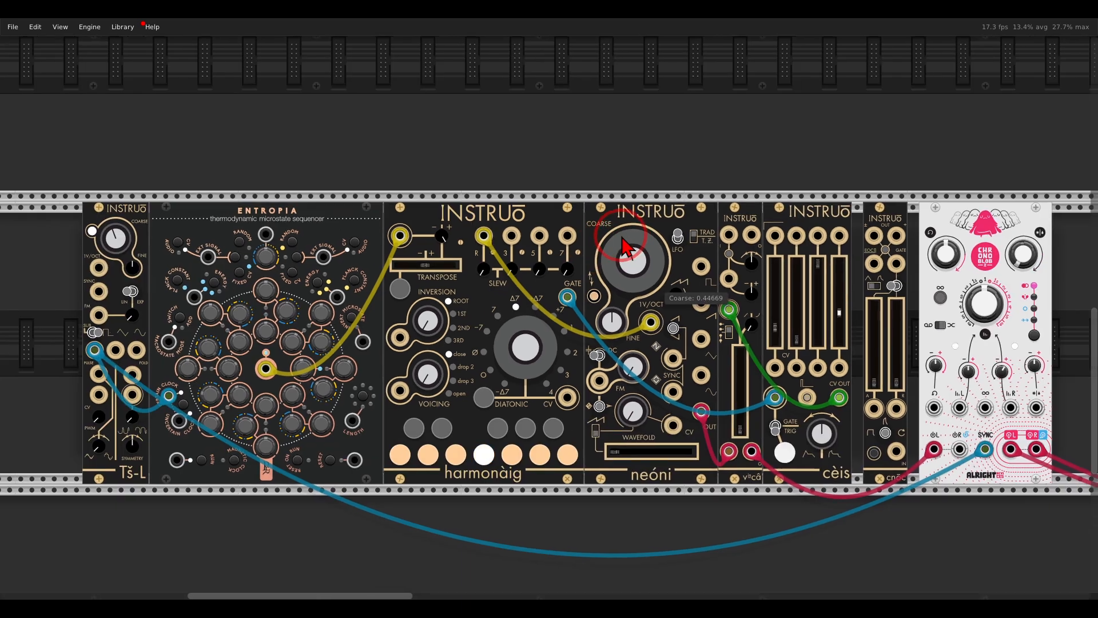
pyautogui.moveTo(622, 237); pyautogui.dragTo(617, 235)
pyautogui.moveTo(289, 169)
pyautogui.mouseDown()
pyautogui.moveTo(227, 167)
pyautogui.moveTo(313, 226)
pyautogui.moveTo(300, 195)
pyautogui.mouseUp()
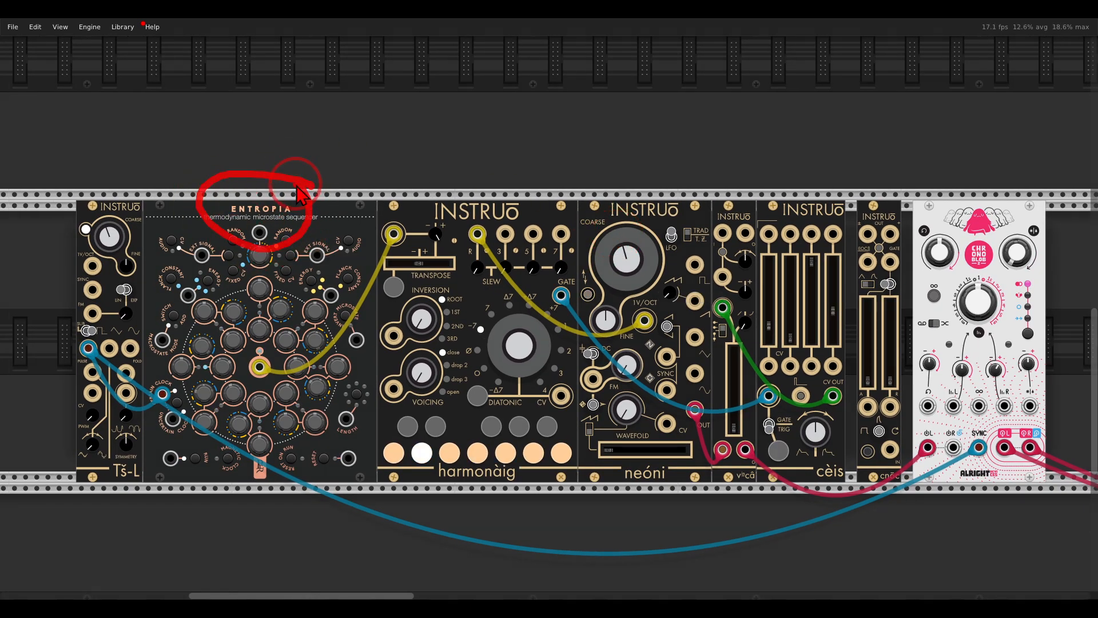
pyautogui.moveTo(529, 182)
pyautogui.mouseDown()
pyautogui.moveTo(426, 189)
pyautogui.moveTo(533, 196)
pyautogui.mouseUp()
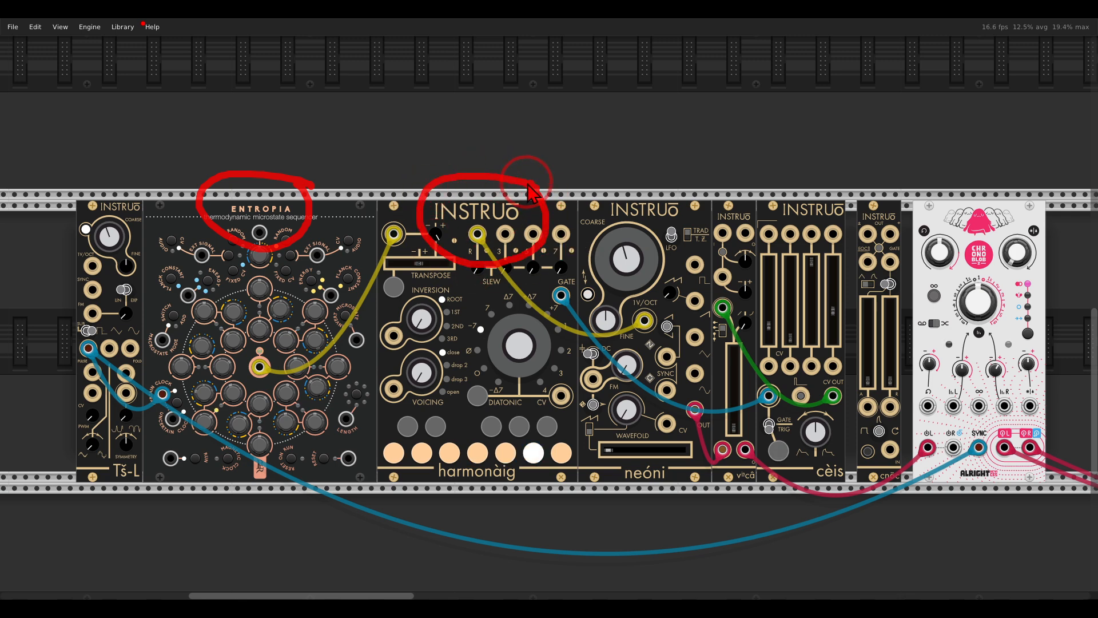
pyautogui.moveTo(697, 197)
pyautogui.mouseDown()
pyautogui.moveTo(618, 194)
pyautogui.moveTo(688, 213)
pyautogui.mouseUp()
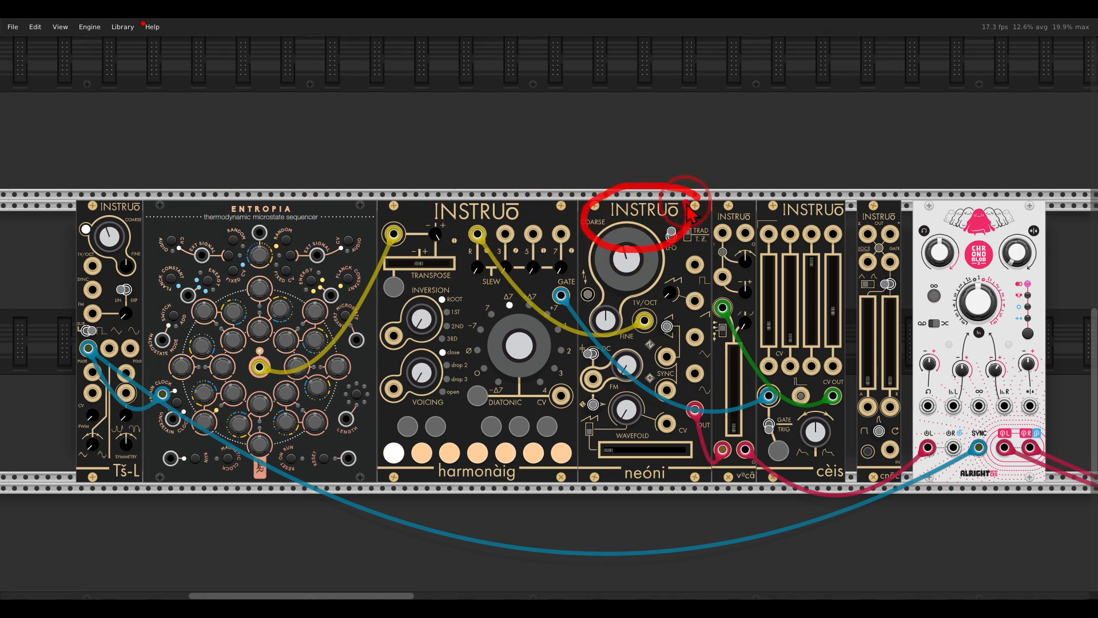
pyautogui.moveTo(737, 420); pyautogui.dragTo(736, 378)
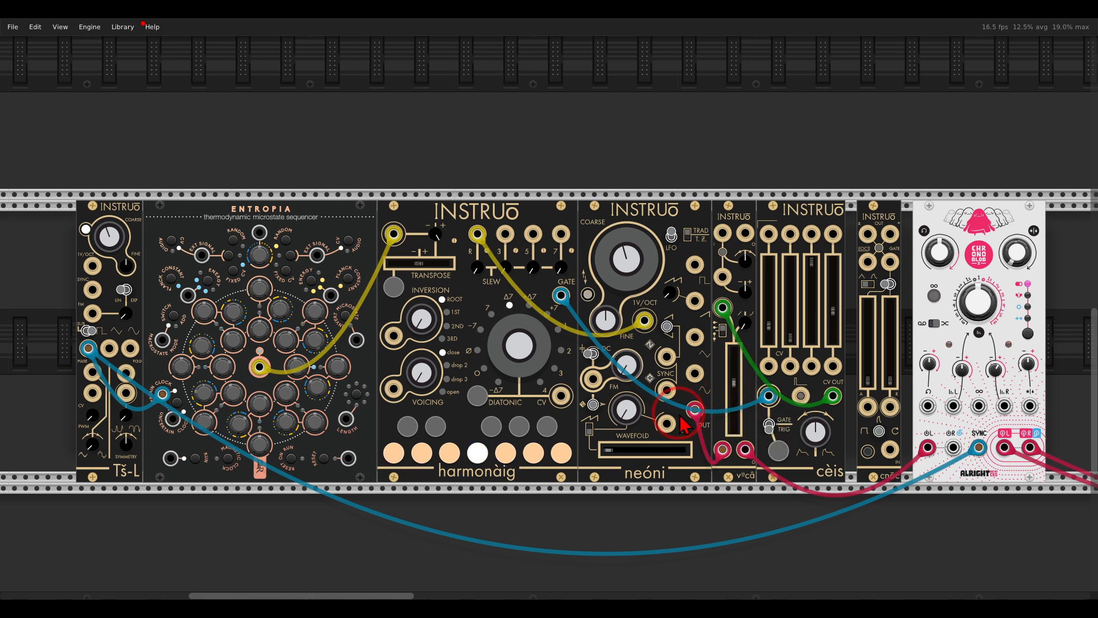
pyautogui.moveTo(755, 468)
pyautogui.mouseDown()
pyautogui.moveTo(709, 482)
pyautogui.moveTo(756, 461)
pyautogui.mouseUp()
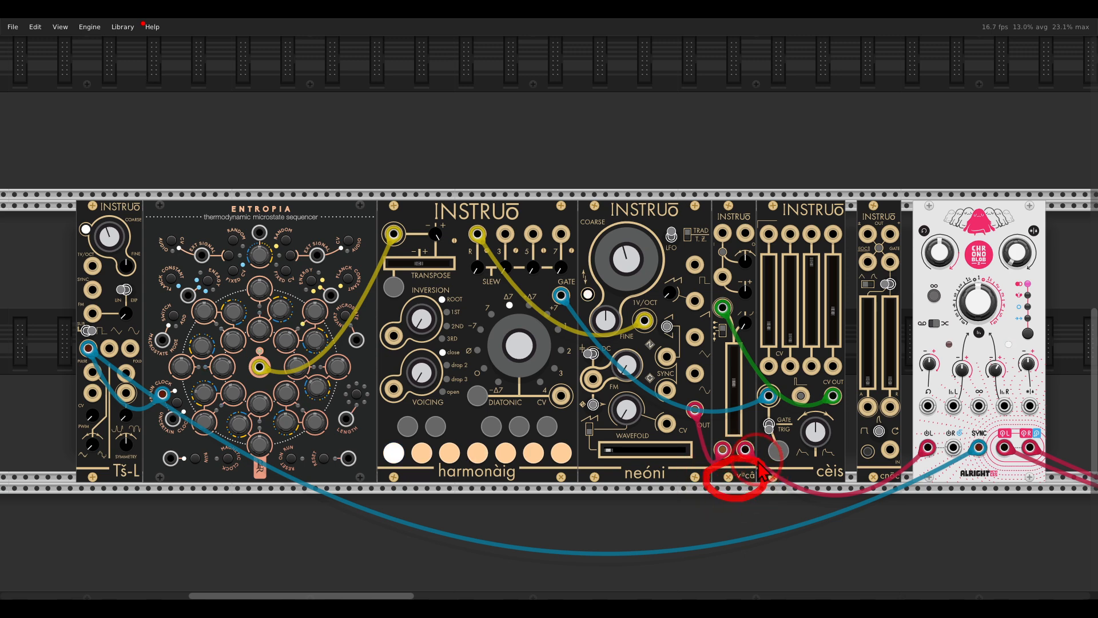
pyautogui.moveTo(840, 453)
pyautogui.mouseDown()
pyautogui.moveTo(797, 466)
pyautogui.moveTo(845, 461)
pyautogui.moveTo(761, 389)
pyautogui.moveTo(744, 354)
pyautogui.moveTo(766, 391)
pyautogui.mouseUp()
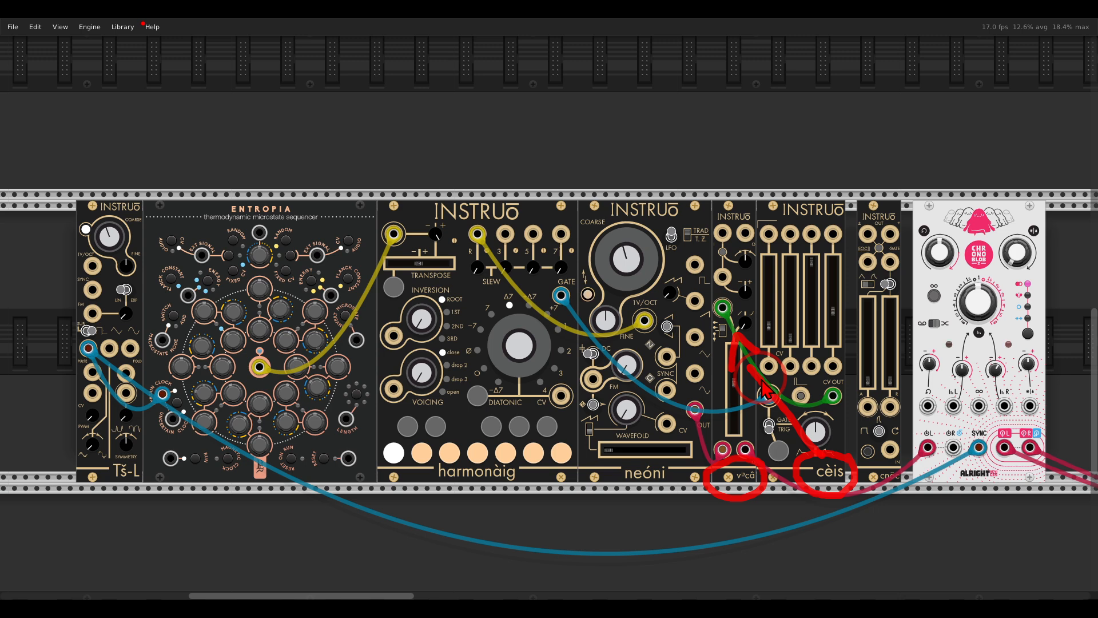
pyautogui.hotkey('shift', 'F9')
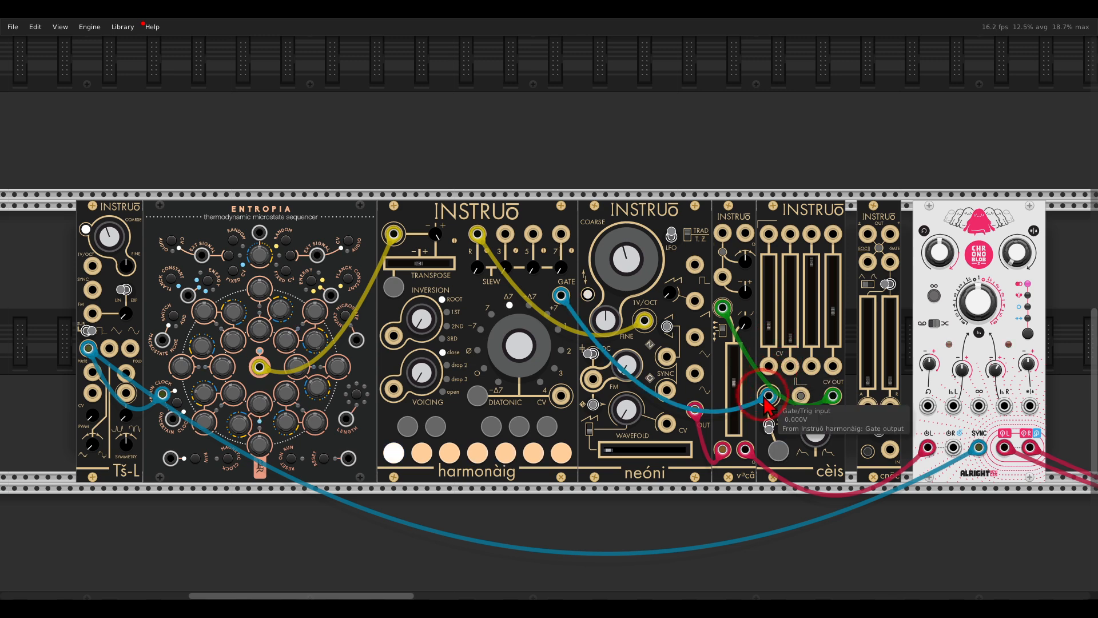
# Step: Route harmonàig's gate through cnōc into cèis's gate input, and try cnōc's attack time at about 0.525 before lowering it
pyautogui.moveTo(770, 395); pyautogui.dragTo(890, 449)
pyautogui.moveTo(890, 262); pyautogui.dragTo(771, 397)
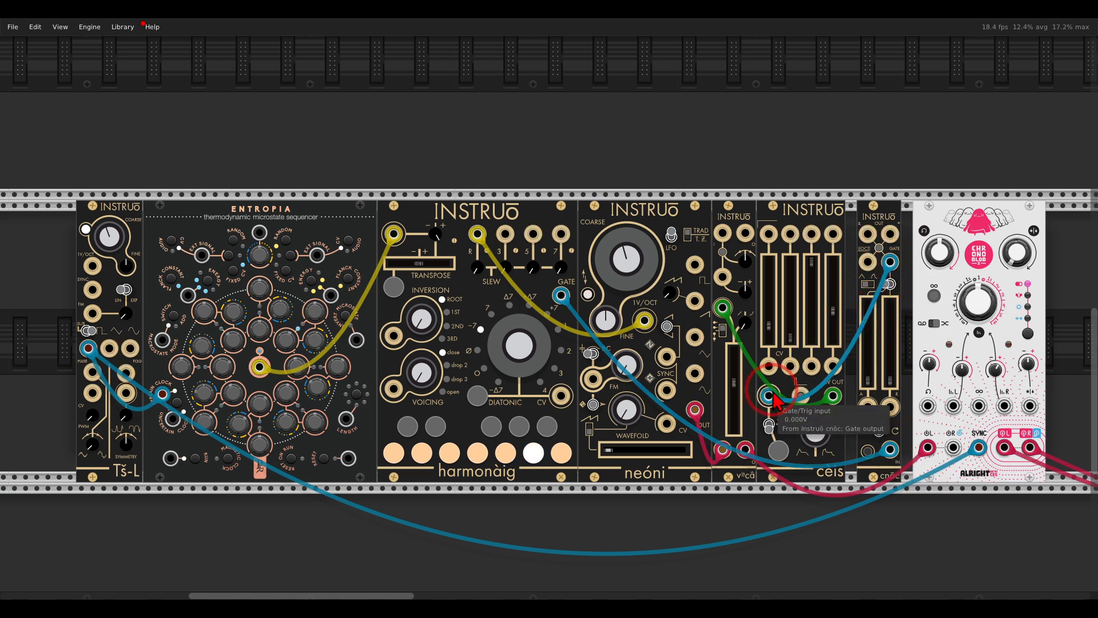
pyautogui.moveTo(872, 370); pyautogui.dragTo(872, 337)
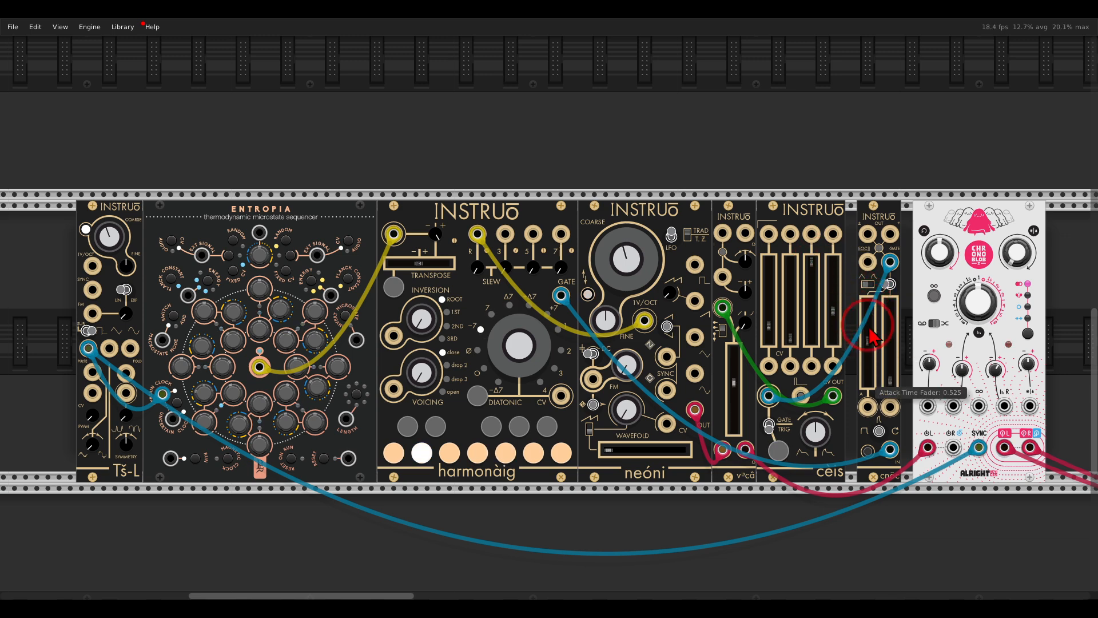
pyautogui.moveTo(872, 344); pyautogui.dragTo(872, 371)
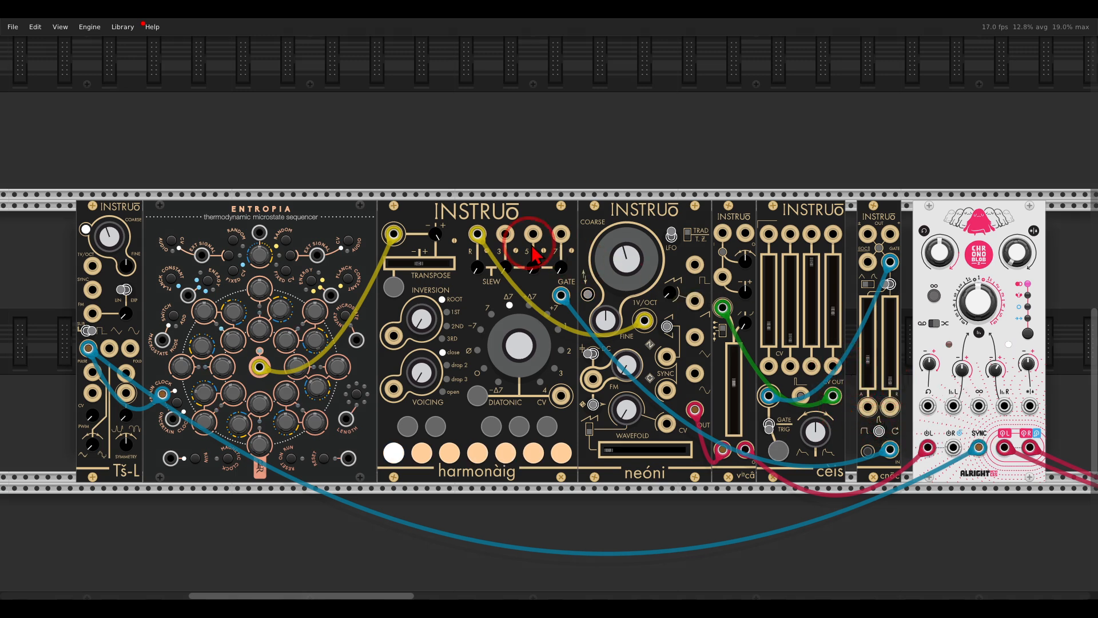
# Step: Patch harmonàig's 3rd CV output to cnōc's attack CV input and lower cnōc's attack time slightly
pyautogui.moveTo(506, 234); pyautogui.dragTo(867, 407)
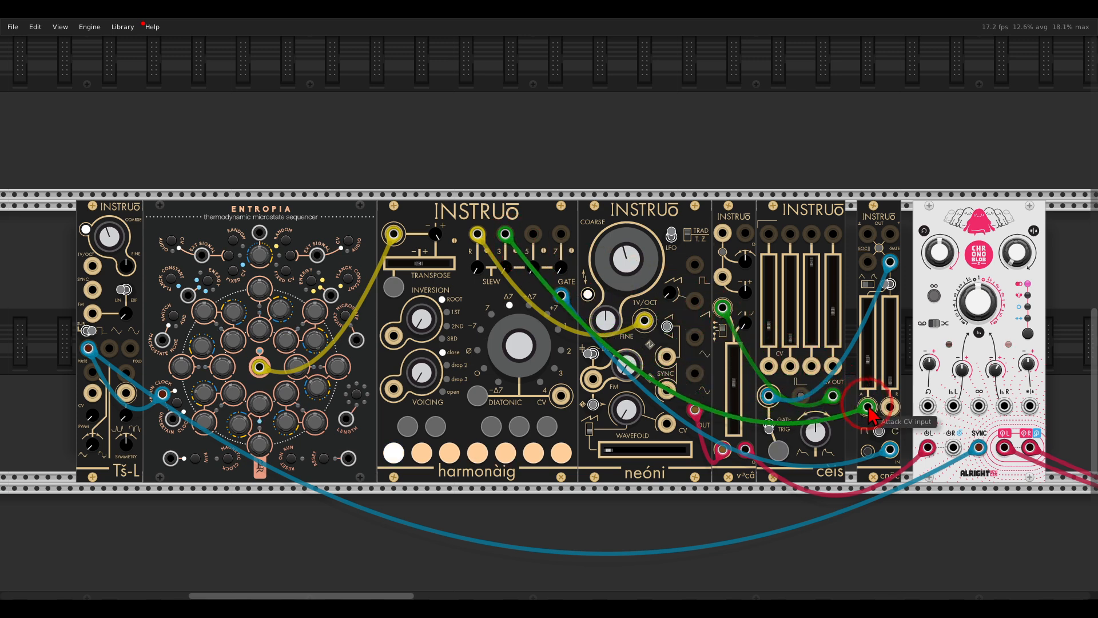
pyautogui.moveTo(869, 407); pyautogui.dragTo(868, 407)
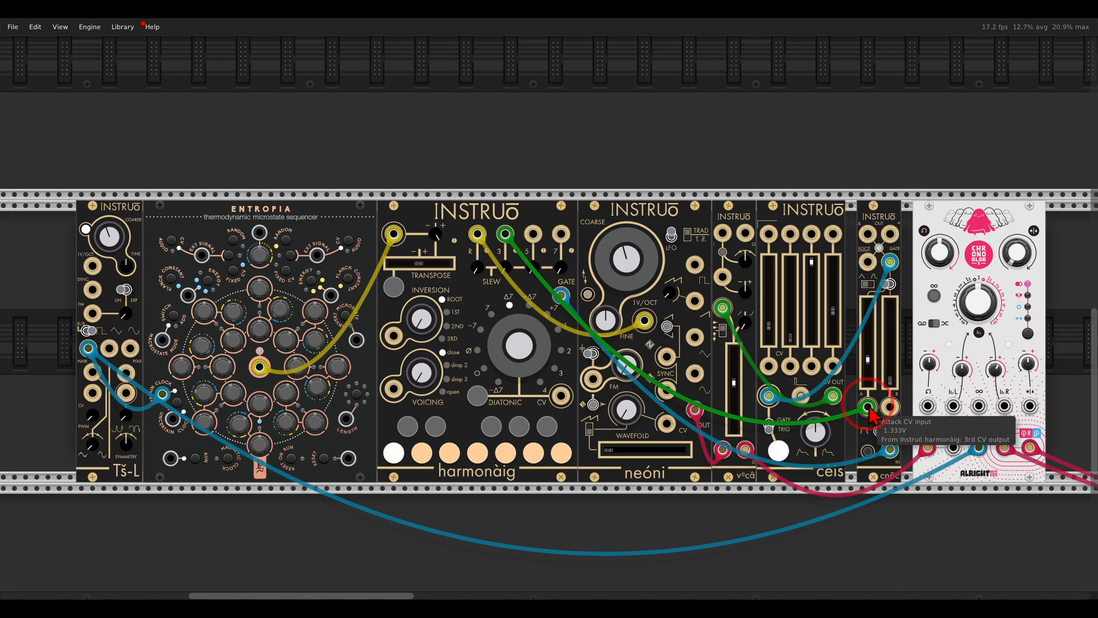
pyautogui.moveTo(871, 365); pyautogui.dragTo(872, 373)
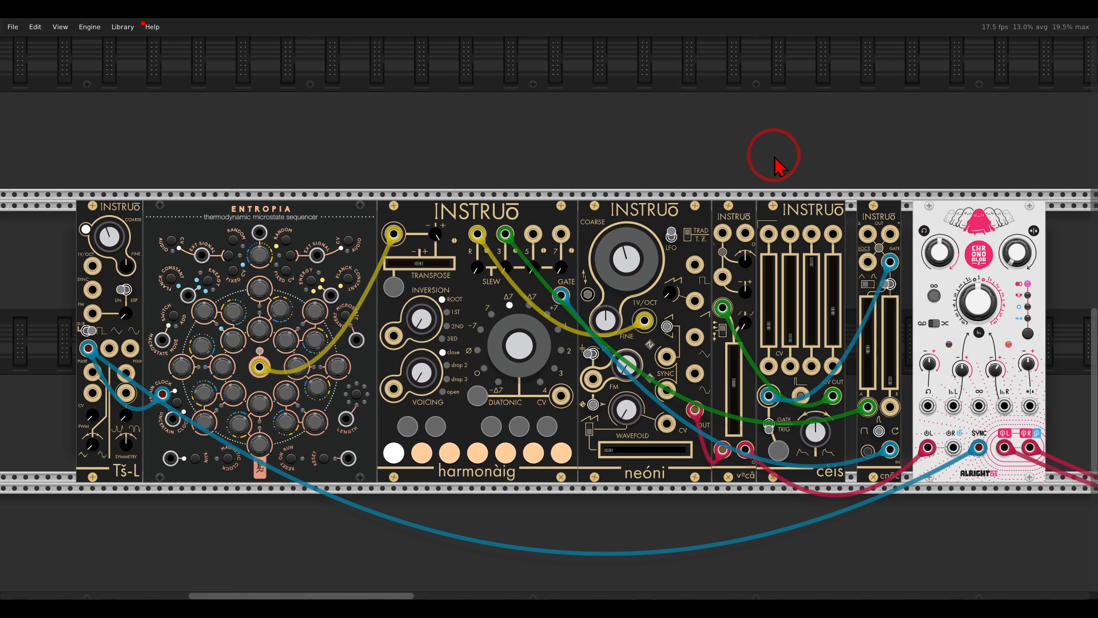
# Step: Set Chronoblob's dry/wet mix to about 0.346 and fine-tune neóni's wavefold near its minimum, around 0.015
pyautogui.moveTo(1014, 246); pyautogui.dragTo(995, 200)
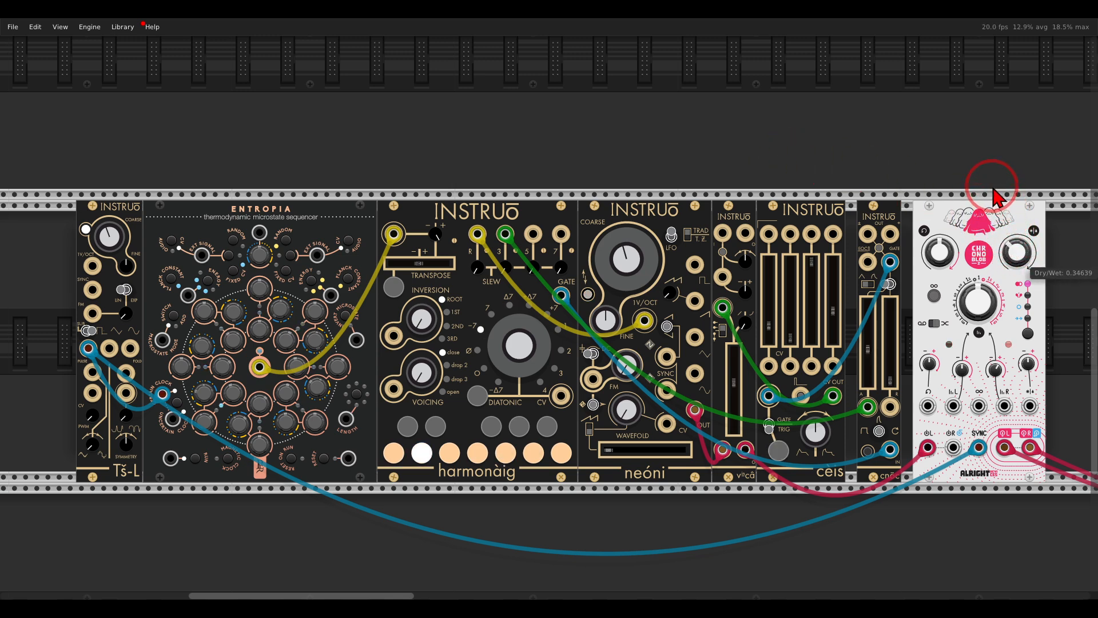
pyautogui.click(611, 451)
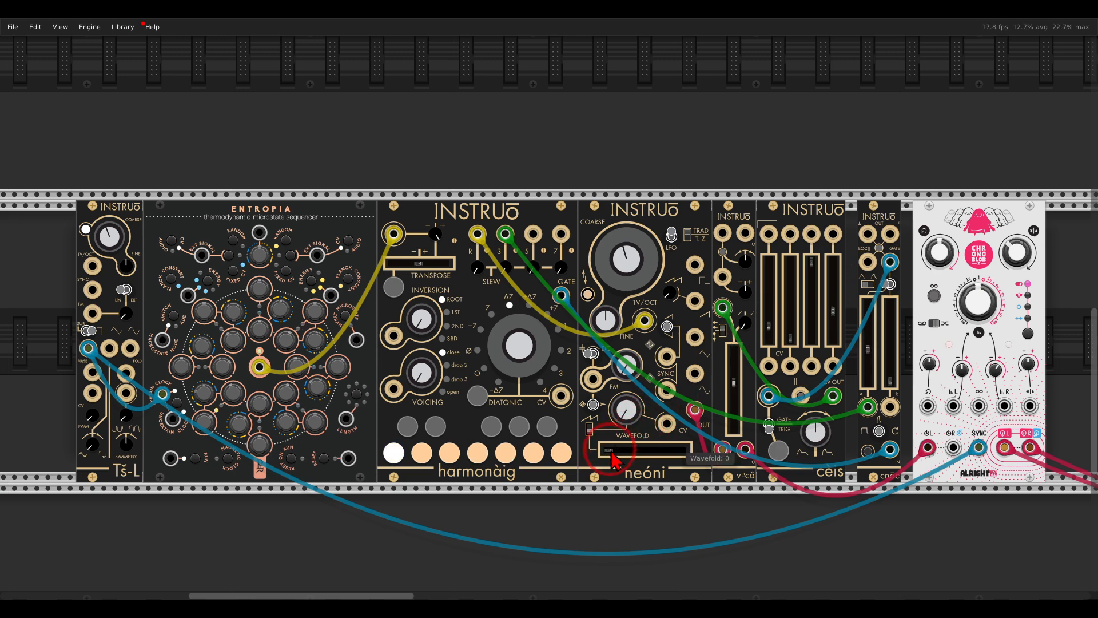
pyautogui.moveTo(619, 457); pyautogui.dragTo(609, 459)
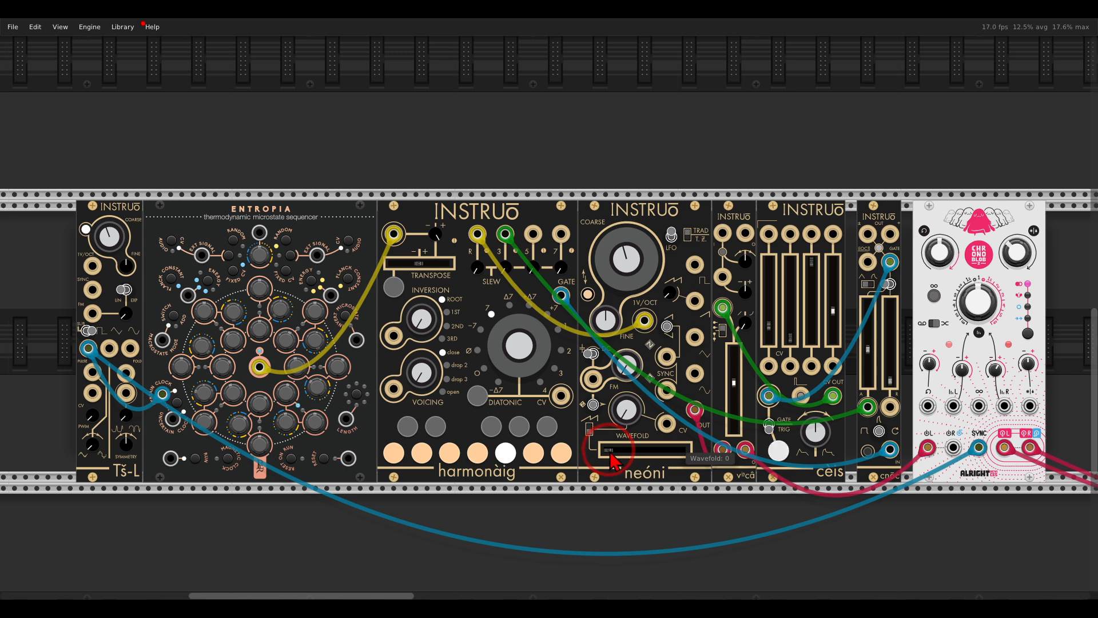
pyautogui.moveTo(611, 461); pyautogui.dragTo(593, 457)
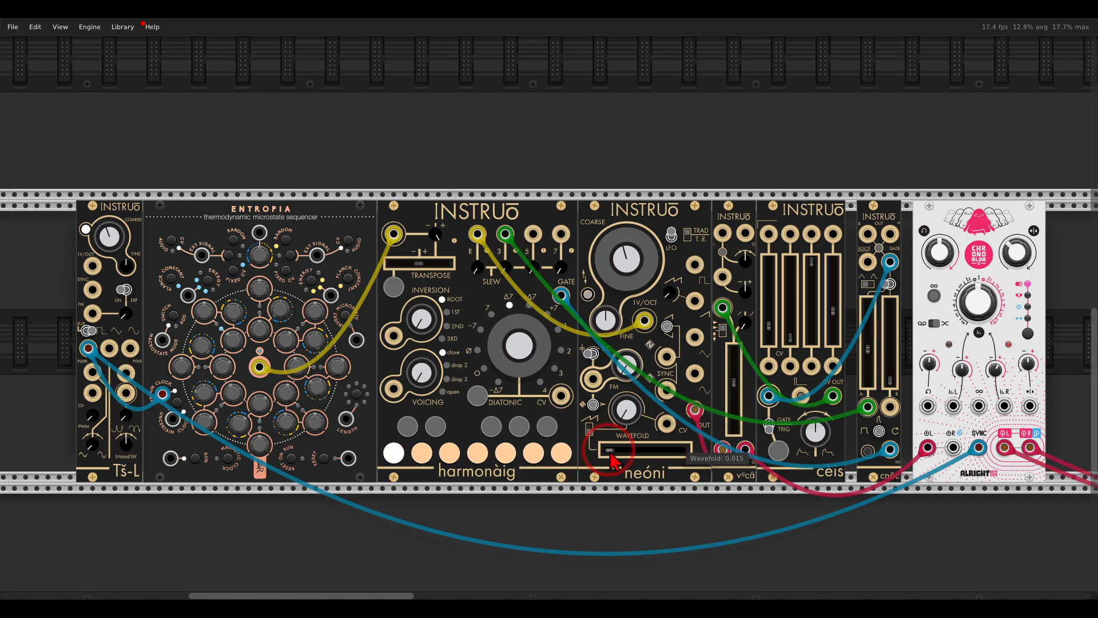
pyautogui.moveTo(610, 458); pyautogui.dragTo(615, 461)
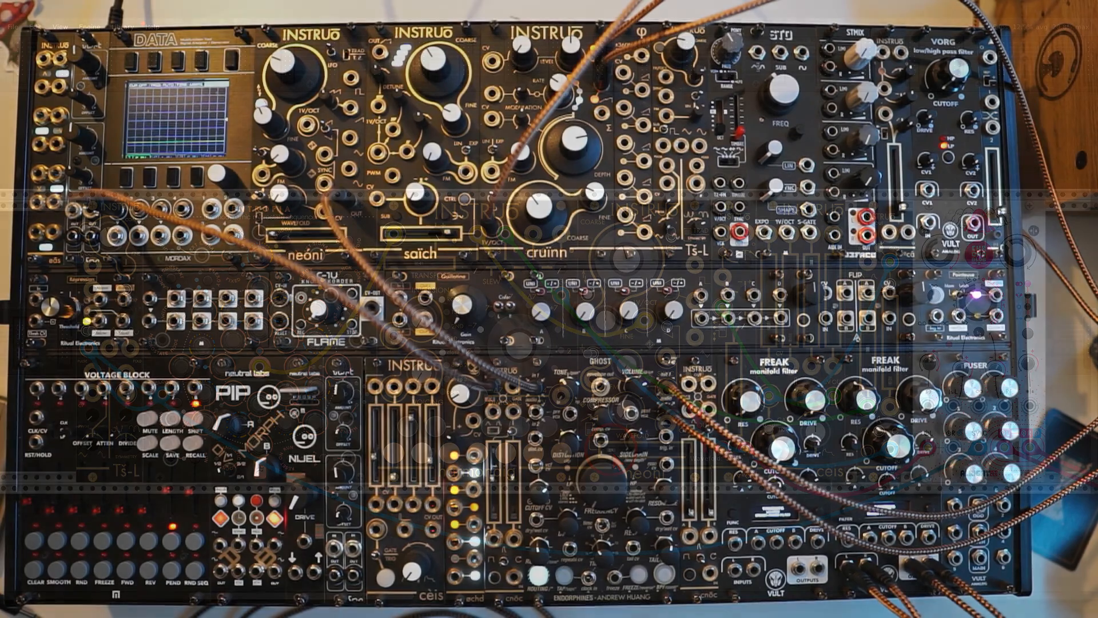
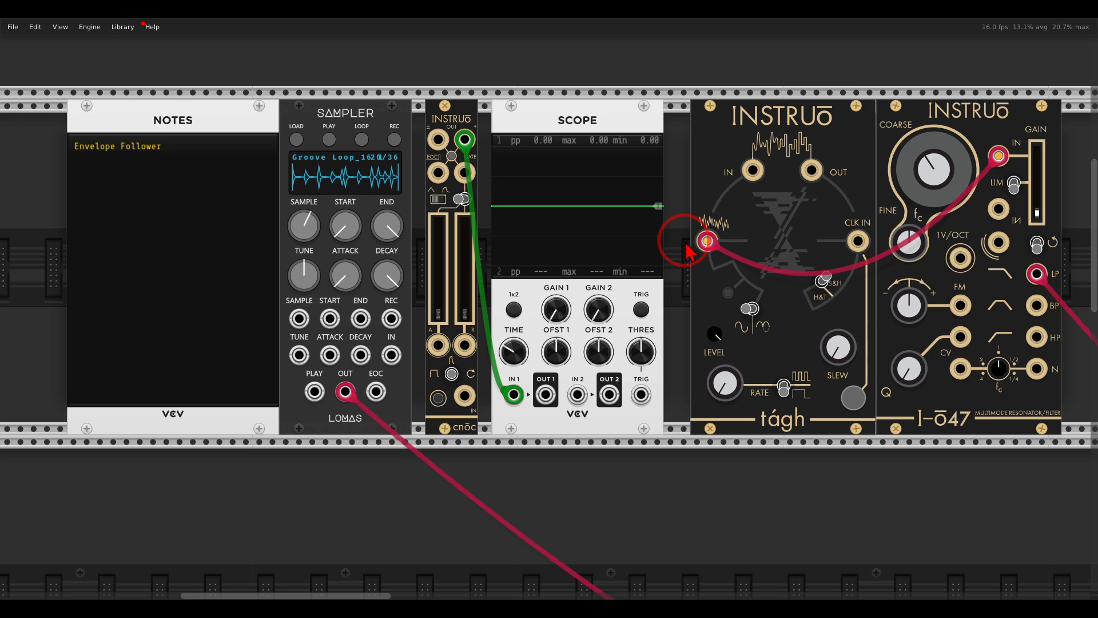
# Step: Start looped playback of the Groove Loop sample and patch the sampler's output to cnōc's signal input
pyautogui.click(362, 140)
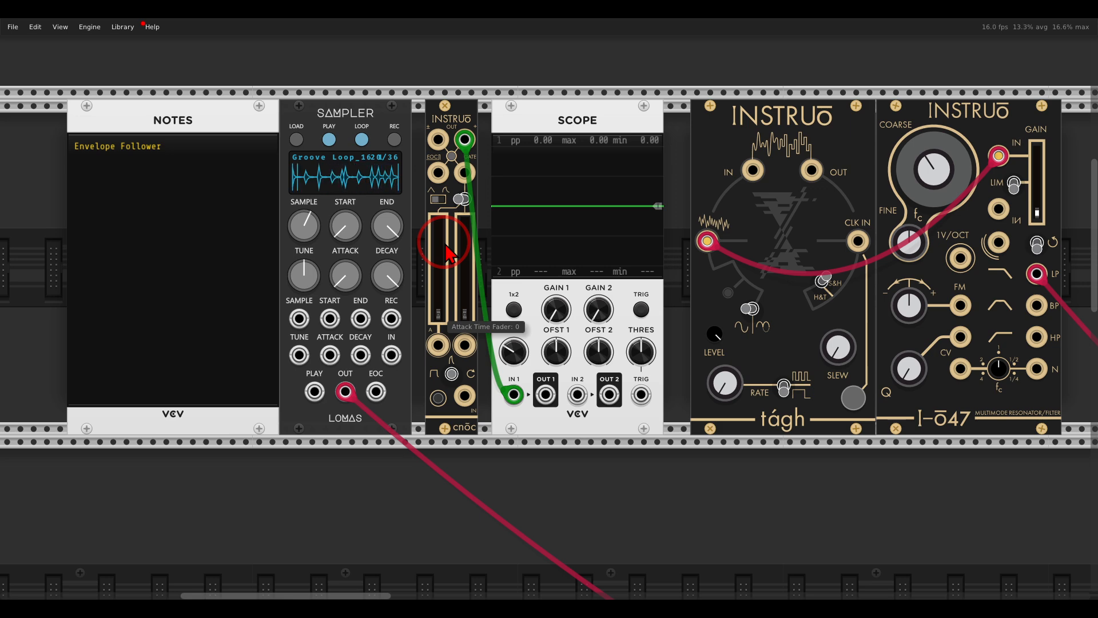
pyautogui.moveTo(464, 395); pyautogui.dragTo(345, 391)
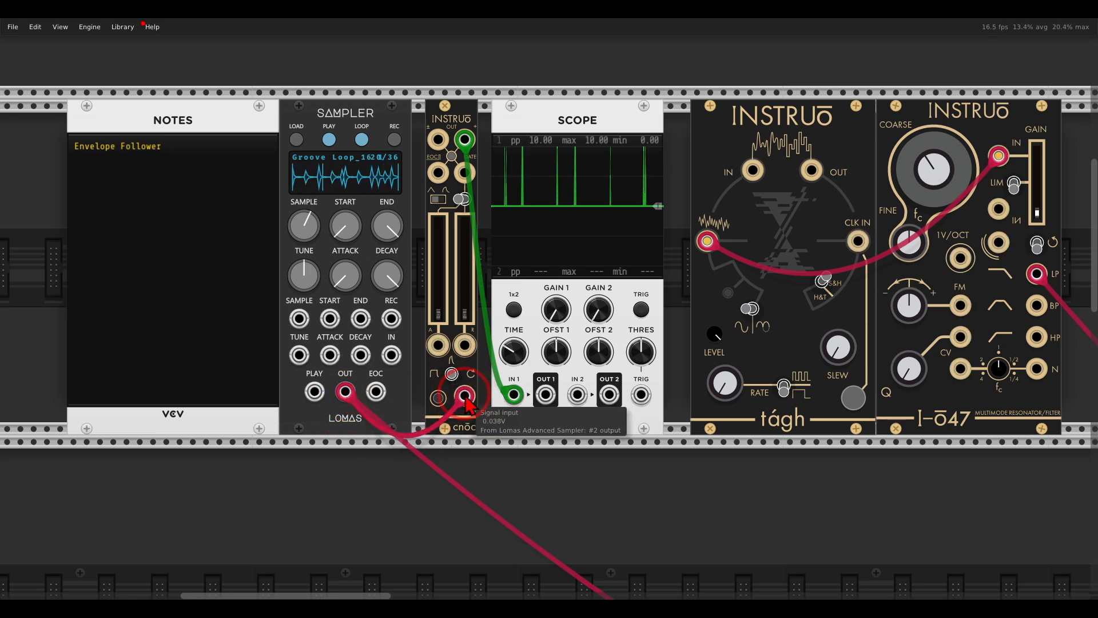
# Step: Switch cnōc to Attack/Sustain/Release mode and raise its release time to about four-fifths, with more gain on the scope's first channel
pyautogui.click(448, 375)
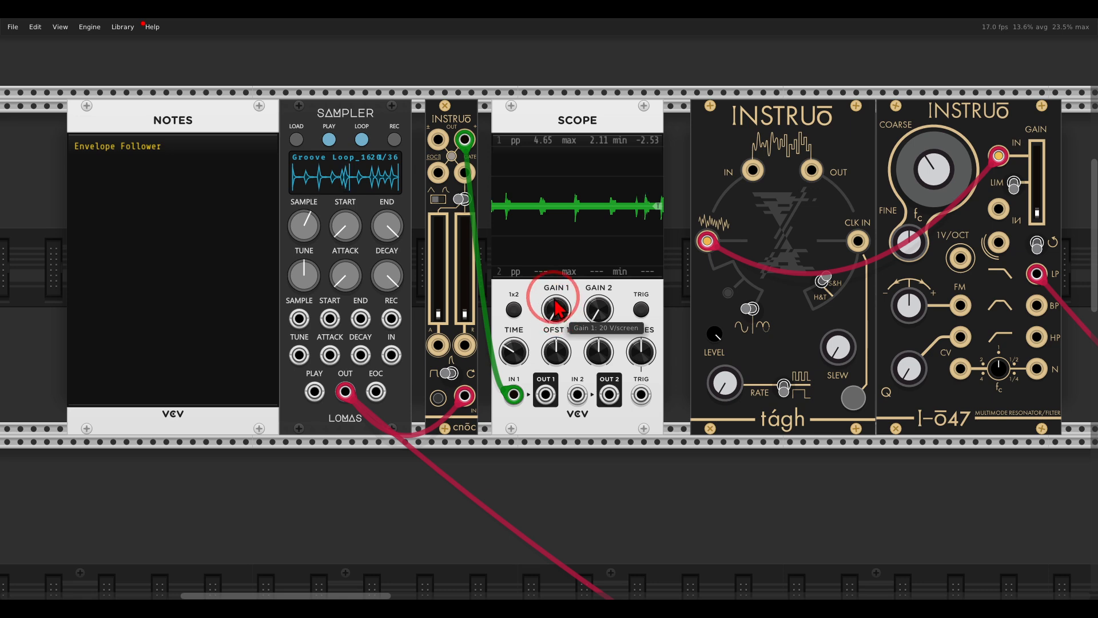
pyautogui.moveTo(552, 297); pyautogui.dragTo(553, 286)
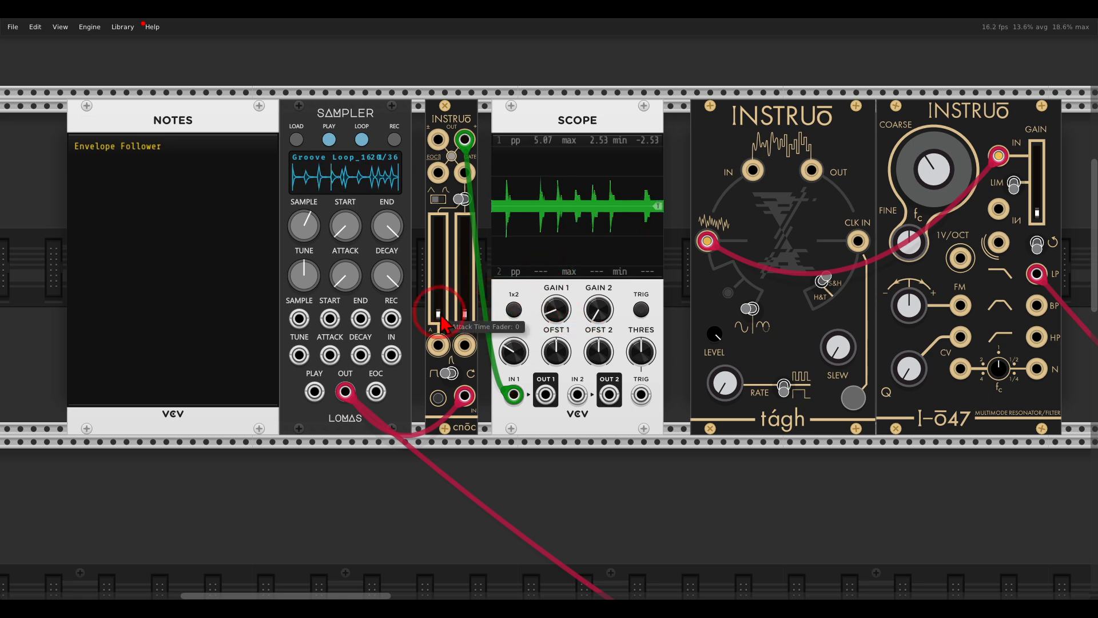
pyautogui.moveTo(463, 318); pyautogui.dragTo(470, 224)
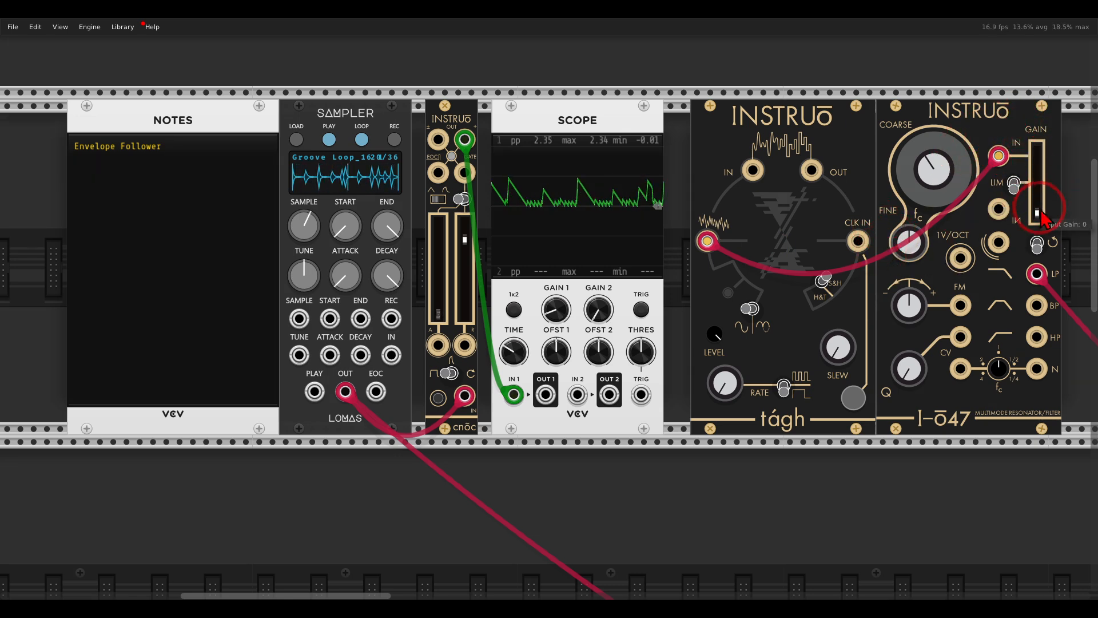
# Step: Bring up I-ō47's input gain and adjust its coarse cutoff, and modulate its FM input from the scope's OUT 1
pyautogui.moveTo(1036, 212); pyautogui.dragTo(1036, 182)
pyautogui.moveTo(950, 173)
pyautogui.mouseDown()
pyautogui.moveTo(938, 106)
pyautogui.moveTo(952, 178)
pyautogui.mouseUp()
pyautogui.moveTo(545, 394); pyautogui.dragTo(898, 243)
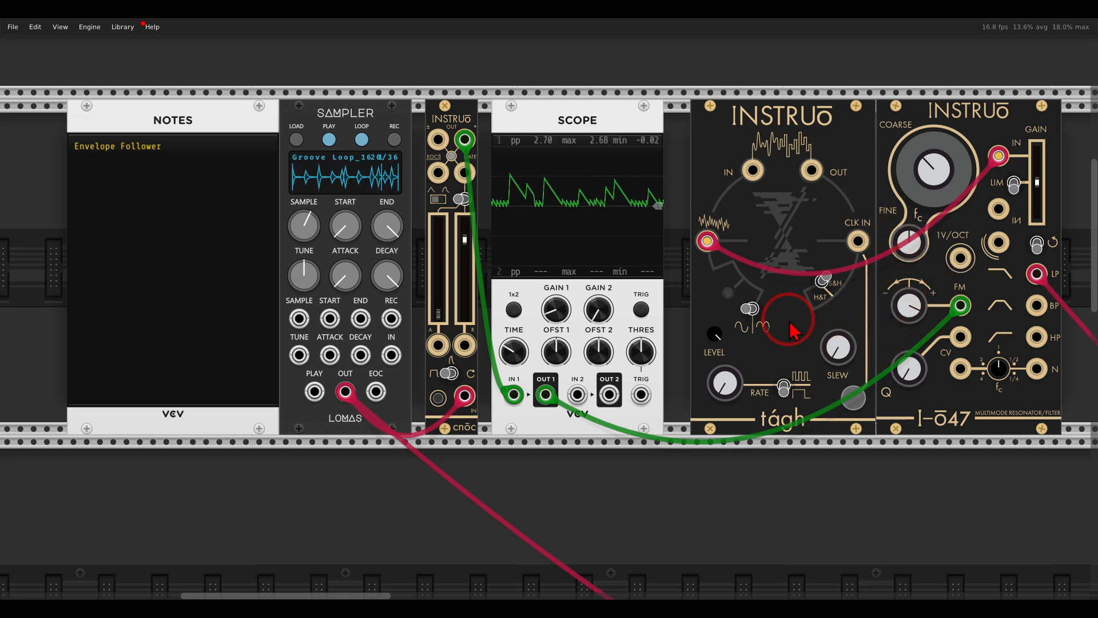
pyautogui.moveTo(909, 305); pyautogui.dragTo(907, 291)
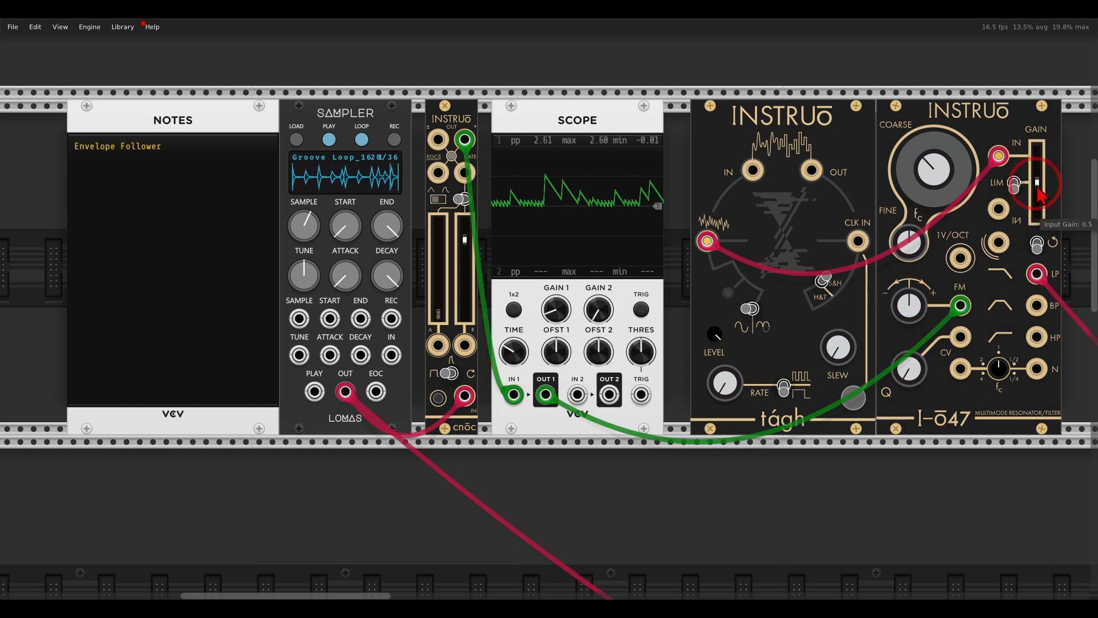
# Step: Switch off the groove sampler's loop and start looped playback on the Cymatics sampler in the lower patch
pyautogui.click(365, 142)
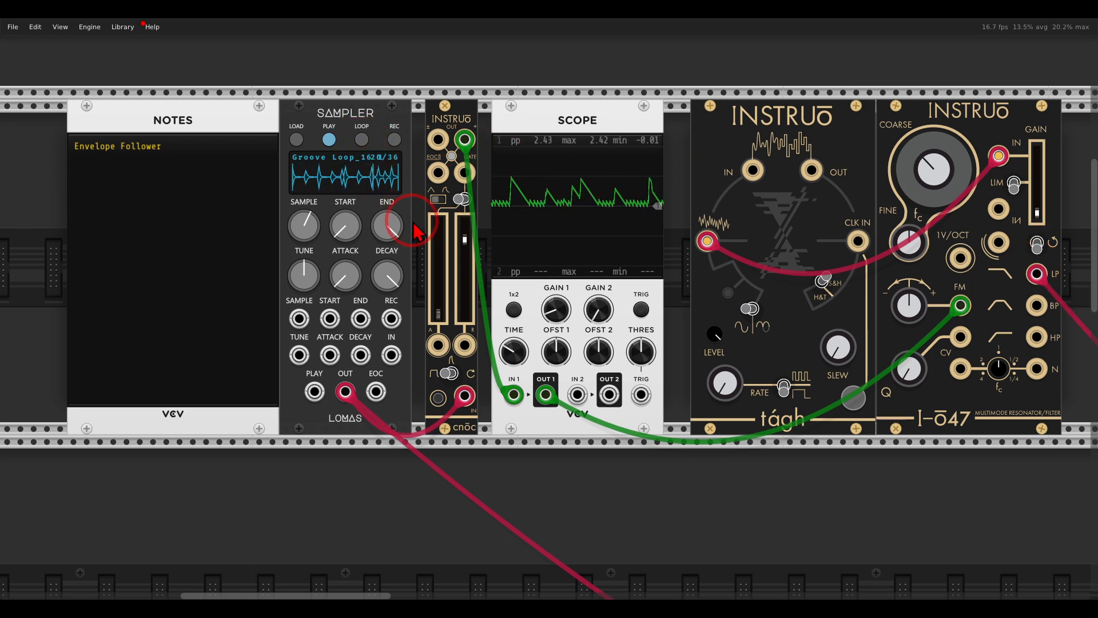
pyautogui.scroll(-15, 416, 232)
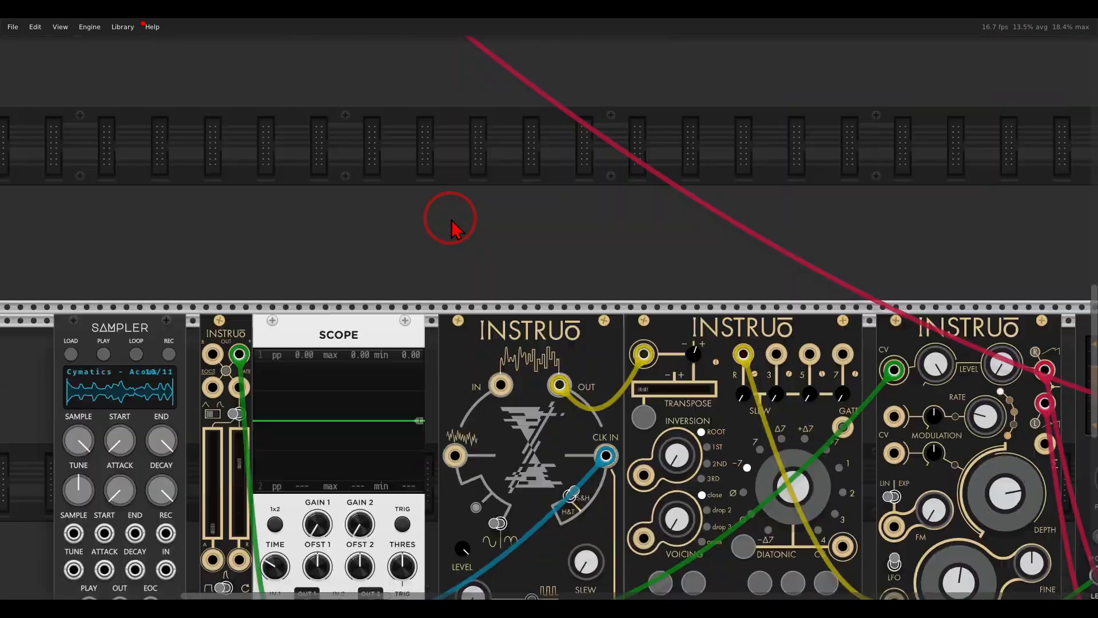
pyautogui.scroll(-3, 620, 245)
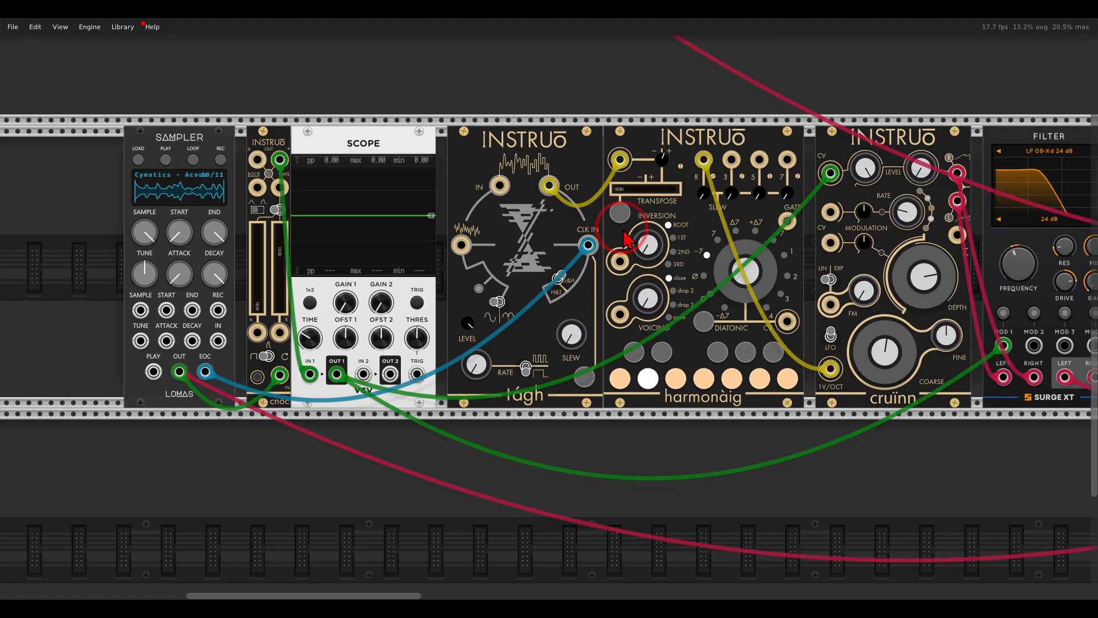
pyautogui.hscroll(1, 571, 229)
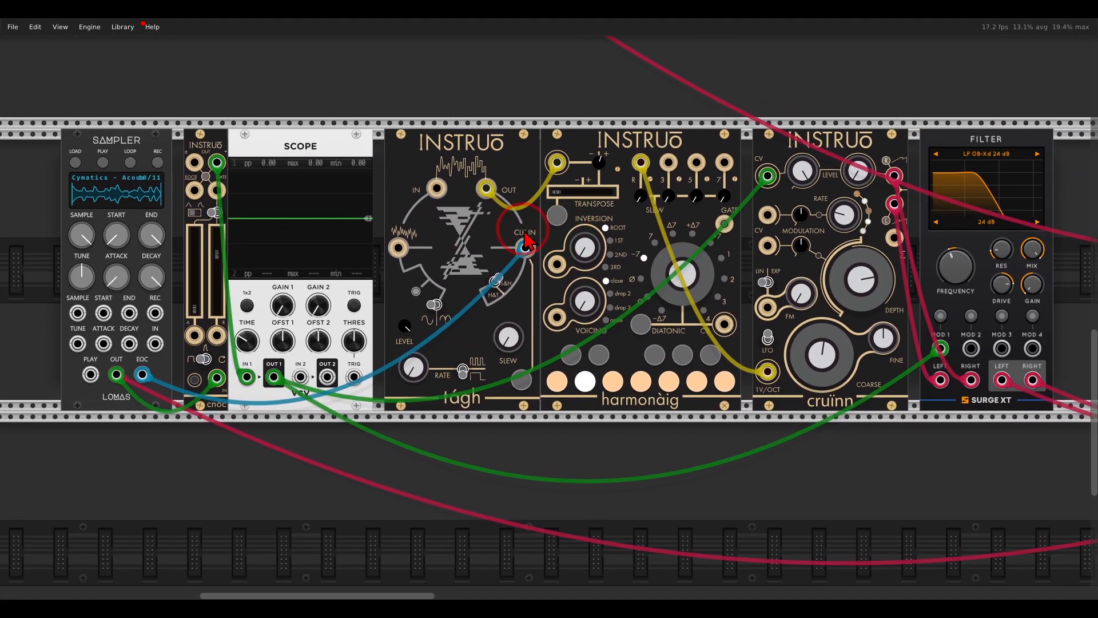
pyautogui.click(103, 163)
pyautogui.click(130, 162)
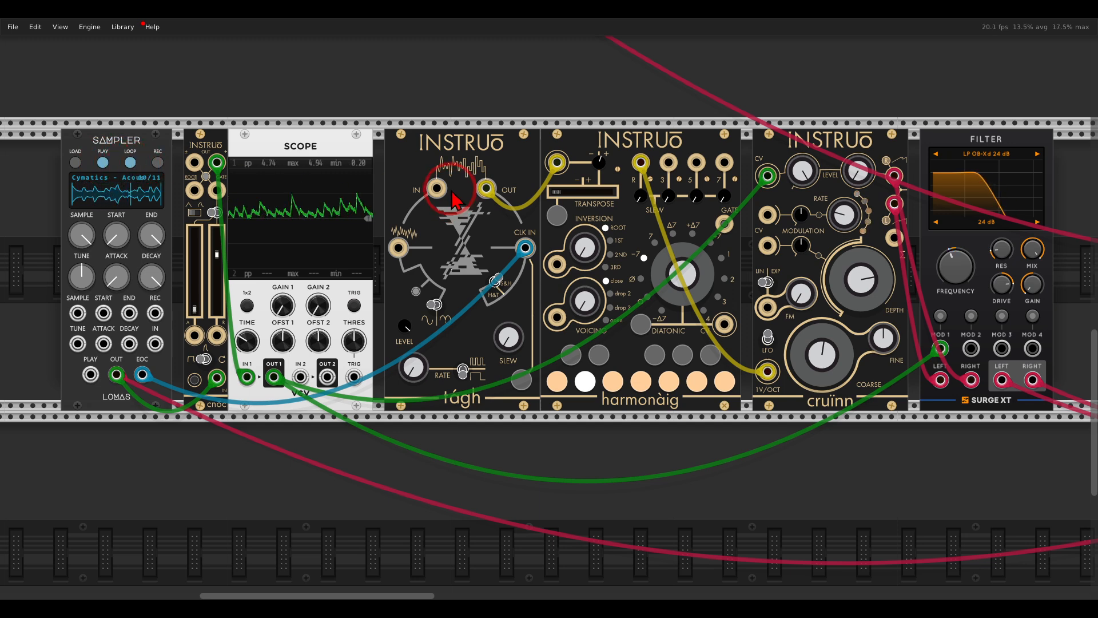
# Step: Examine the lower patch's signal chain from the sampler through cnōc, tágh, harmonàig and cruinn to the Surge XT filter
pyautogui.moveTo(453, 195)
pyautogui.mouseDown()
pyautogui.moveTo(332, 177)
pyautogui.moveTo(233, 228)
pyautogui.moveTo(381, 224)
pyautogui.moveTo(390, 189)
pyautogui.mouseUp()
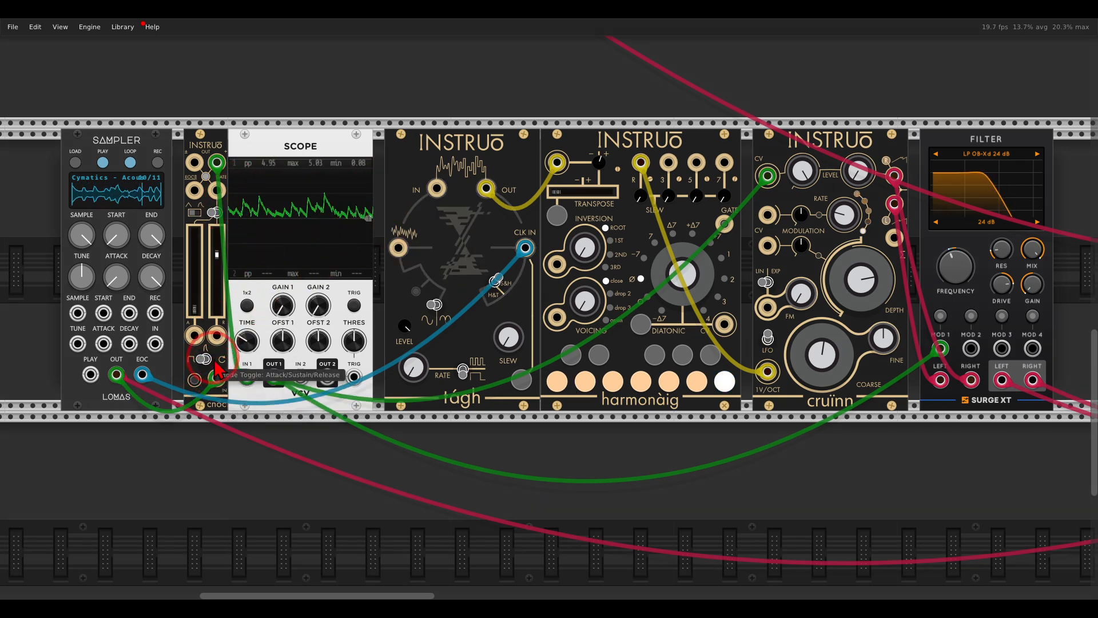
pyautogui.moveTo(214, 339)
pyautogui.mouseDown()
pyautogui.moveTo(197, 333)
pyautogui.moveTo(178, 363)
pyautogui.moveTo(224, 366)
pyautogui.moveTo(220, 344)
pyautogui.mouseUp()
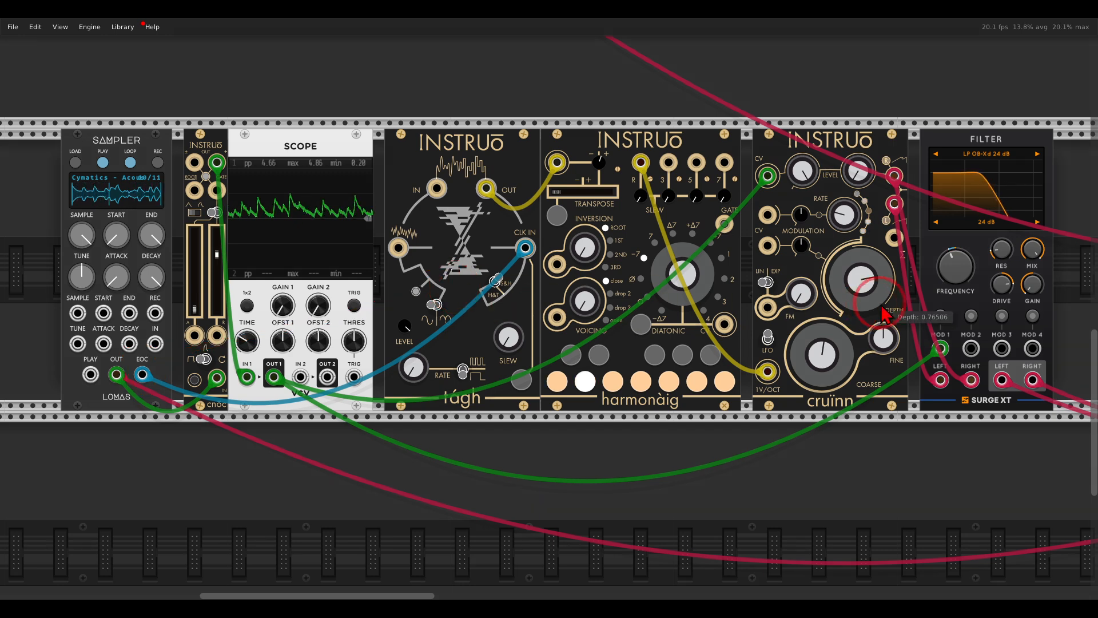
pyautogui.moveTo(1038, 279); pyautogui.dragTo(1020, 214)
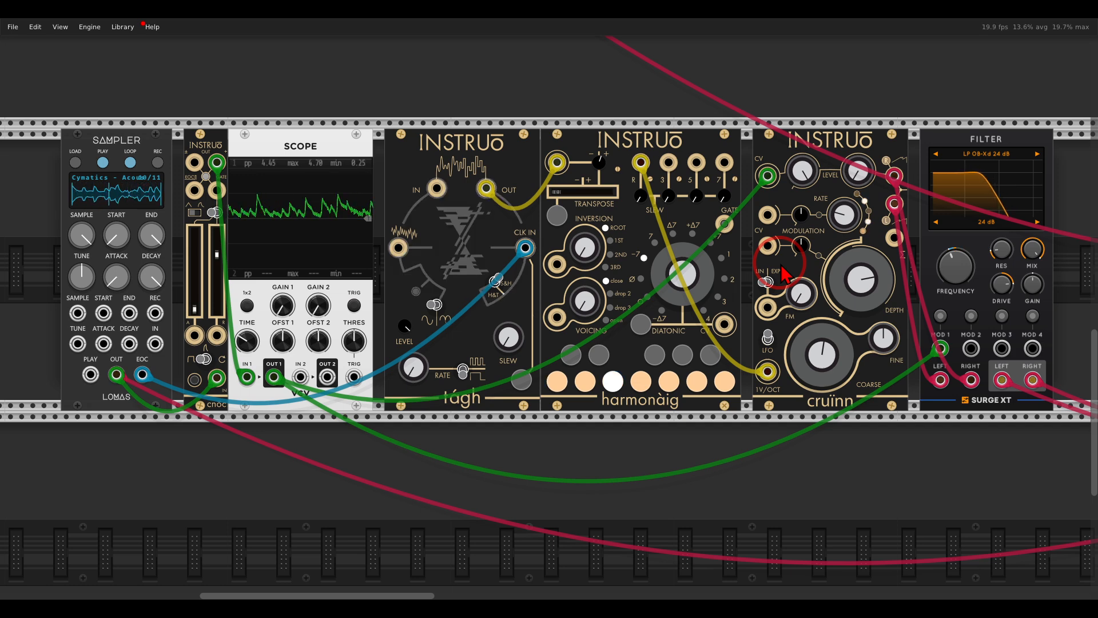
# Step: Temporarily unplug the cable between the sampler's output and MixMaster's -03- left input, and reconnect it to the sampler
pyautogui.rightClick(116, 374)
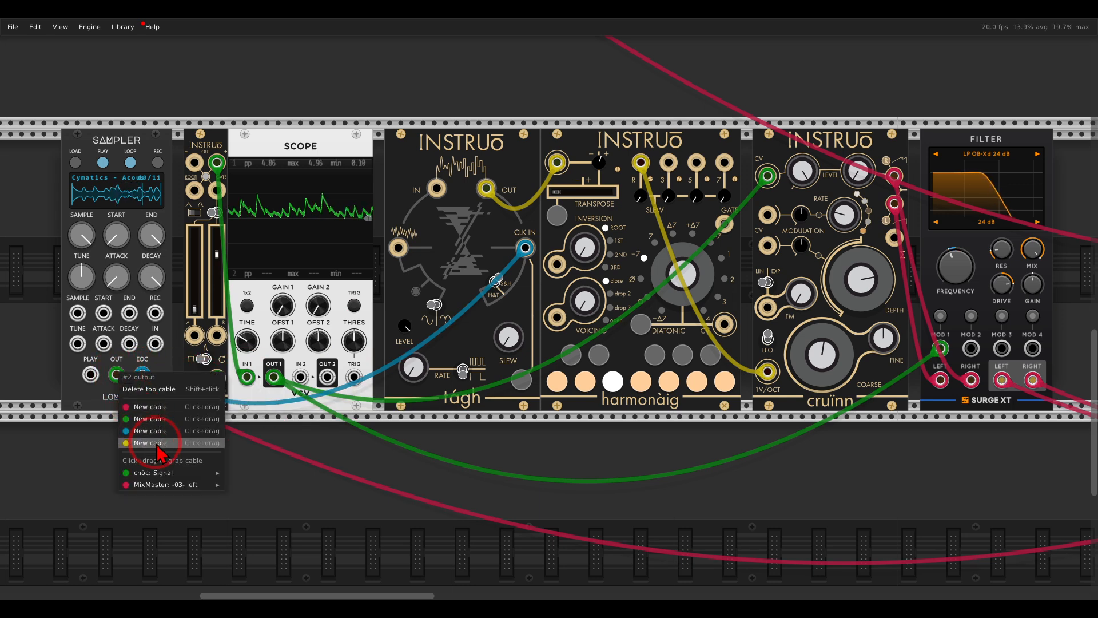
pyautogui.moveTo(184, 484); pyautogui.dragTo(312, 470)
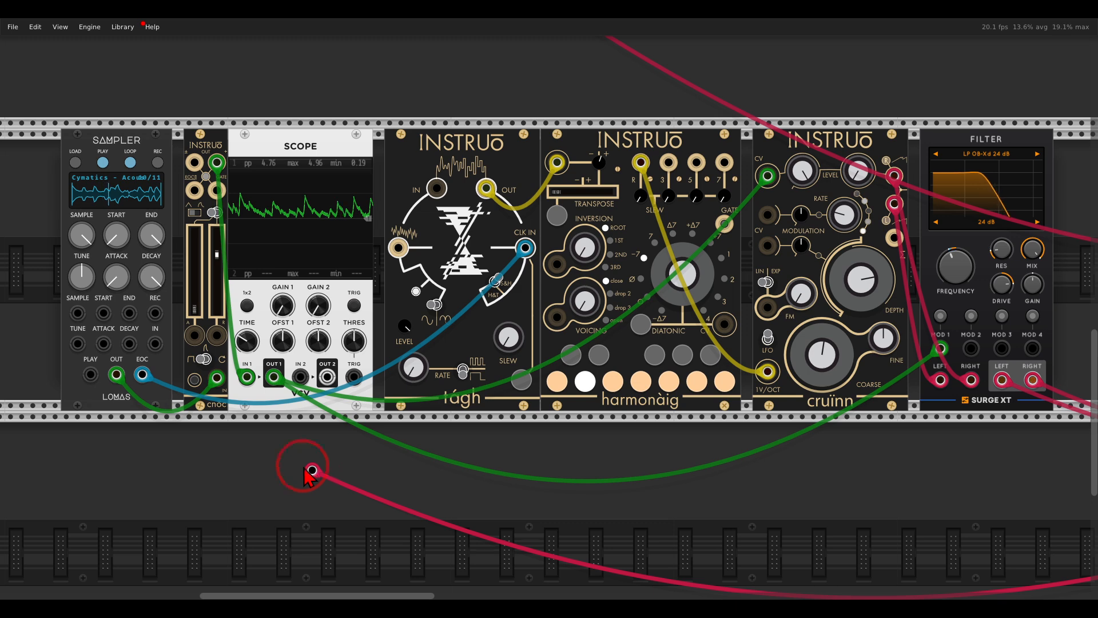
pyautogui.moveTo(312, 470); pyautogui.dragTo(116, 375)
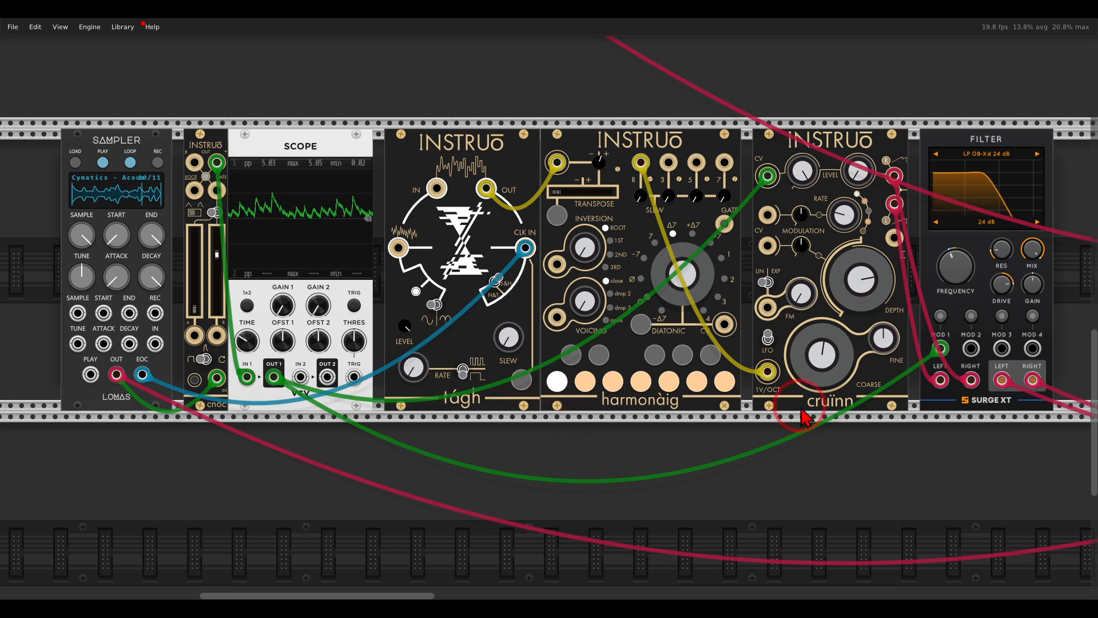
pyautogui.moveTo(954, 277)
pyautogui.mouseDown()
pyautogui.moveTo(930, 242)
pyautogui.moveTo(950, 281)
pyautogui.mouseUp()
pyautogui.click(940, 316)
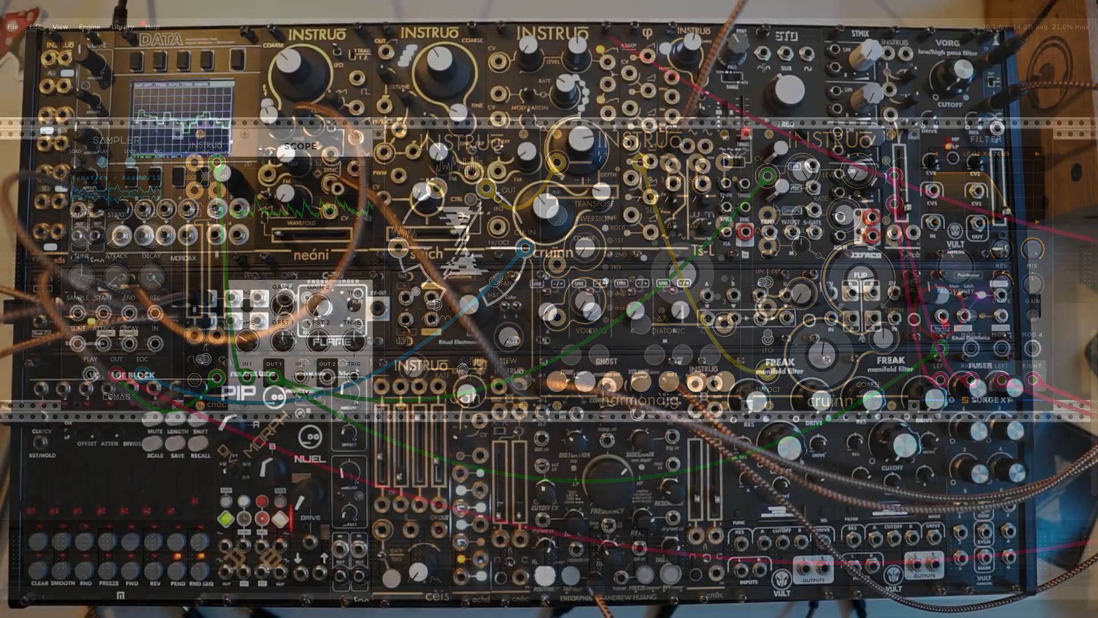